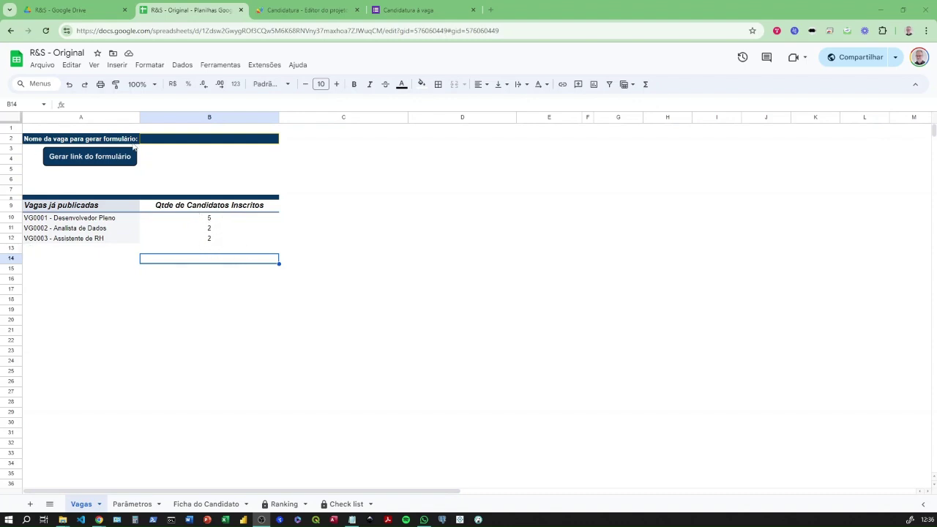
Enter "VG0004 - Analista de Marketing" as the vacancy name in B2 and generate its application form link.
{"action": "left_click", "coordinate": [172, 142]}
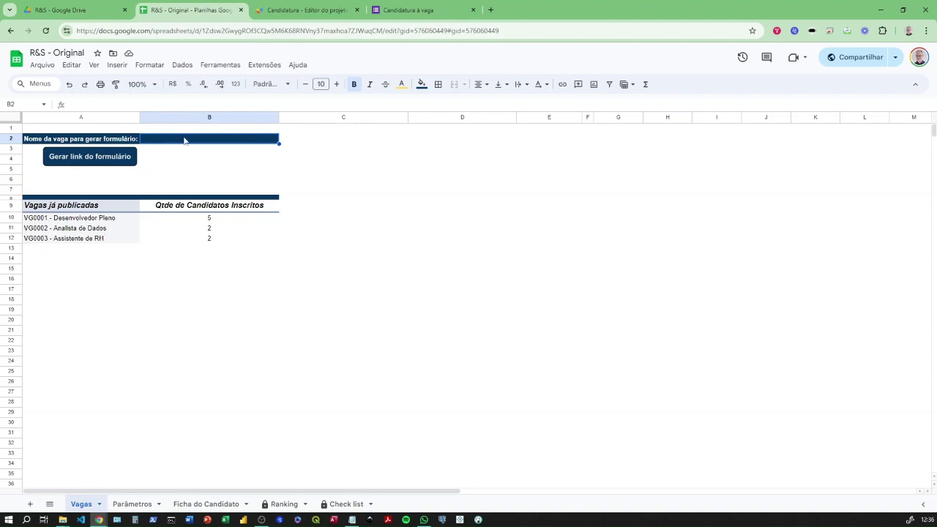
{"action": "type", "text": "VG"}
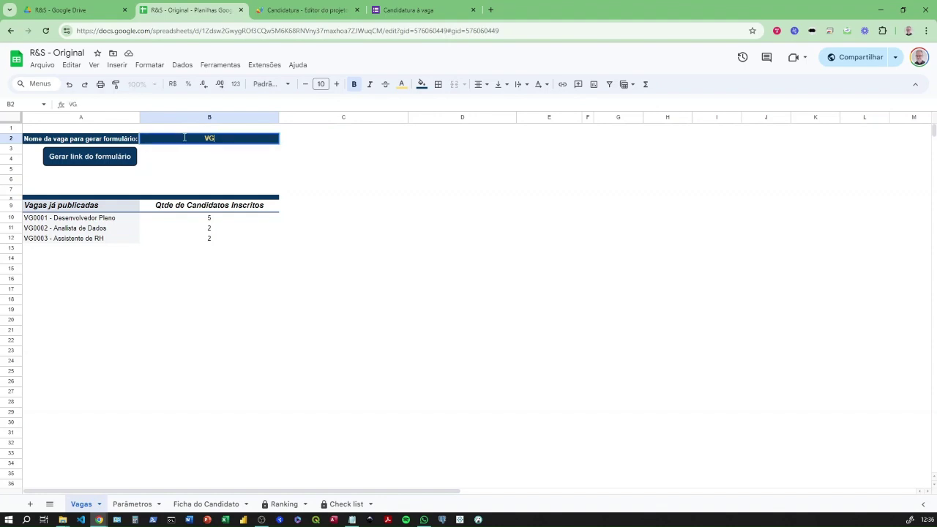
{"action": "type", "text": "0004 - Analista de Marketing"}
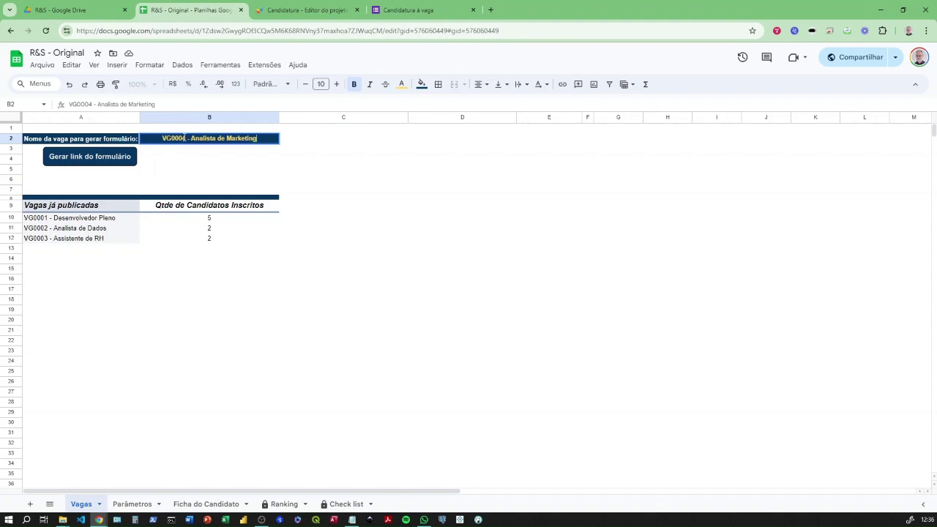
{"action": "key", "text": "Return"}
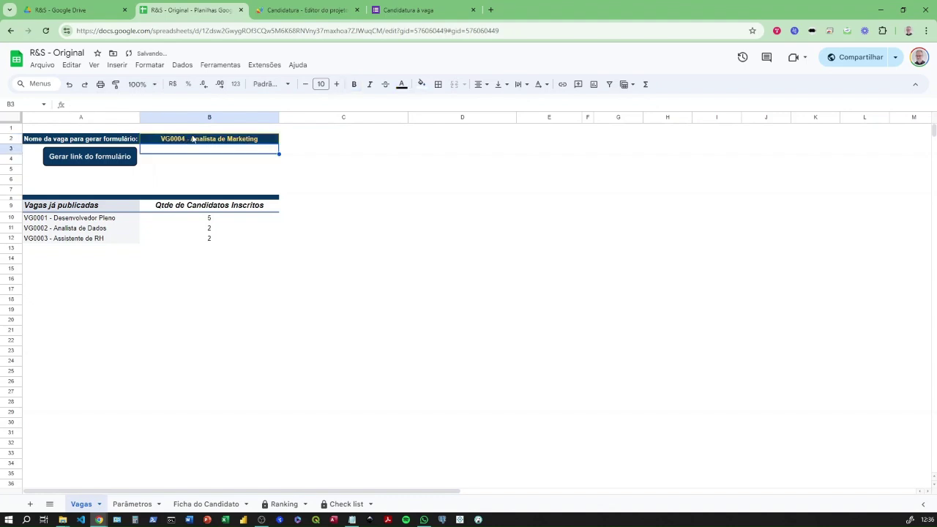
{"action": "left_click", "coordinate": [69, 159]}
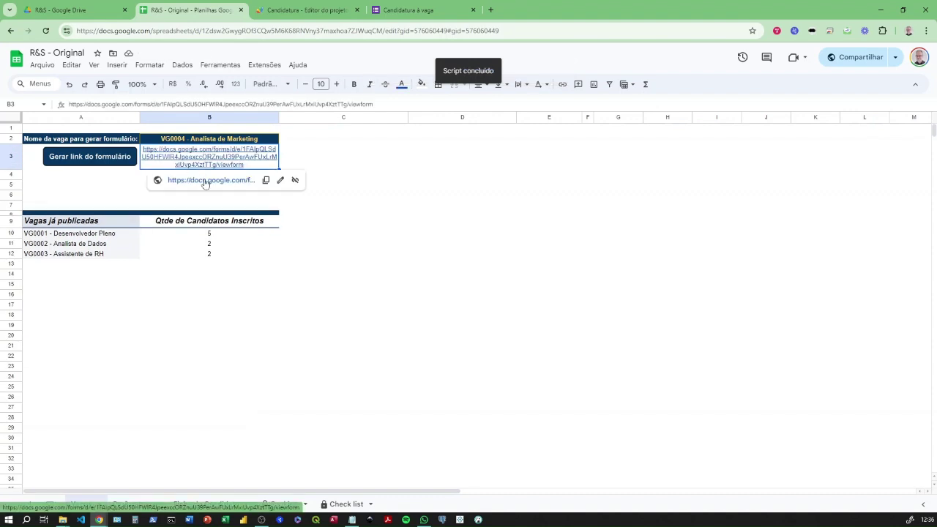
Open the generated application form and choose "VG0004 - Analista de Marketing" as the vacancy.
{"action": "left_click", "coordinate": [208, 180]}
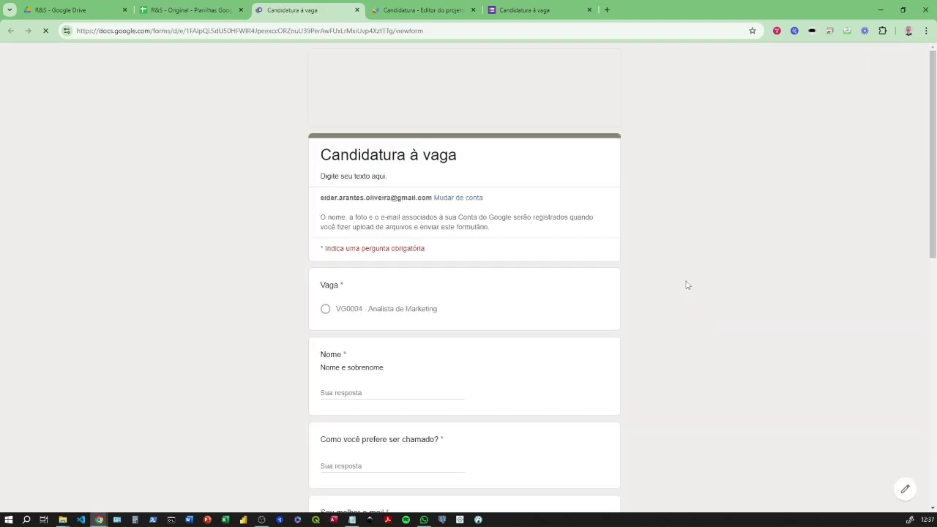
{"action": "left_click", "coordinate": [326, 310]}
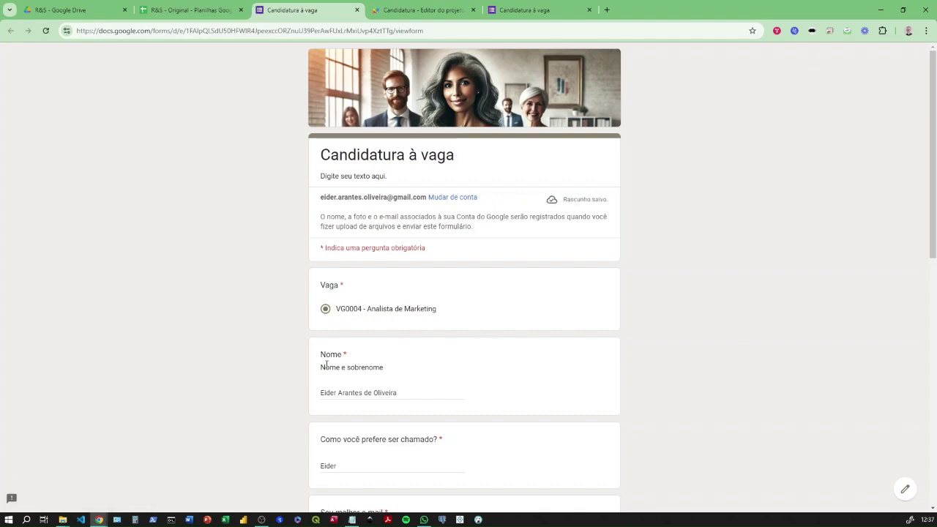
Review the form's first section, from the name and contact fields through birth date, state, city and course completion.
{"action": "scroll", "coordinate": [554, 376], "scroll_direction": "down", "scroll_amount": 3}
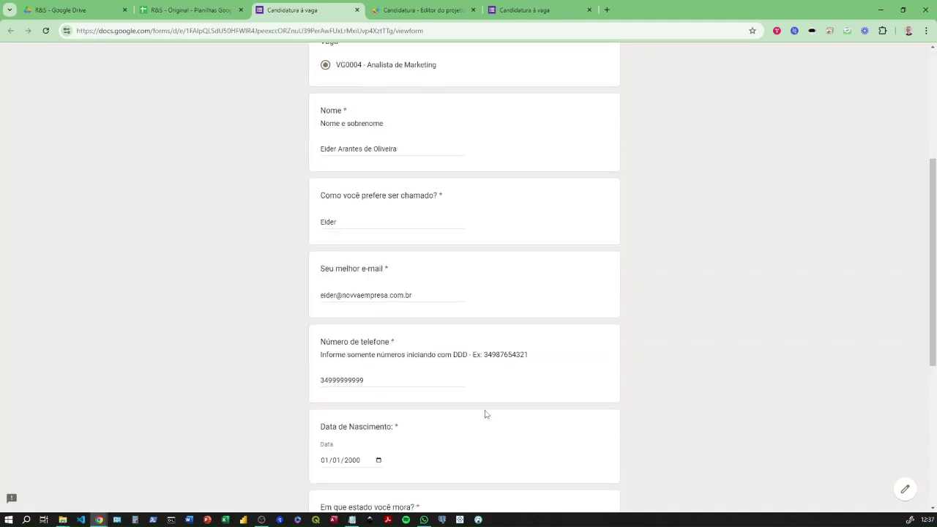
{"action": "scroll", "coordinate": [483, 412], "scroll_direction": "up", "scroll_amount": 3}
{"action": "scroll", "coordinate": [479, 414], "scroll_direction": "down", "scroll_amount": 3}
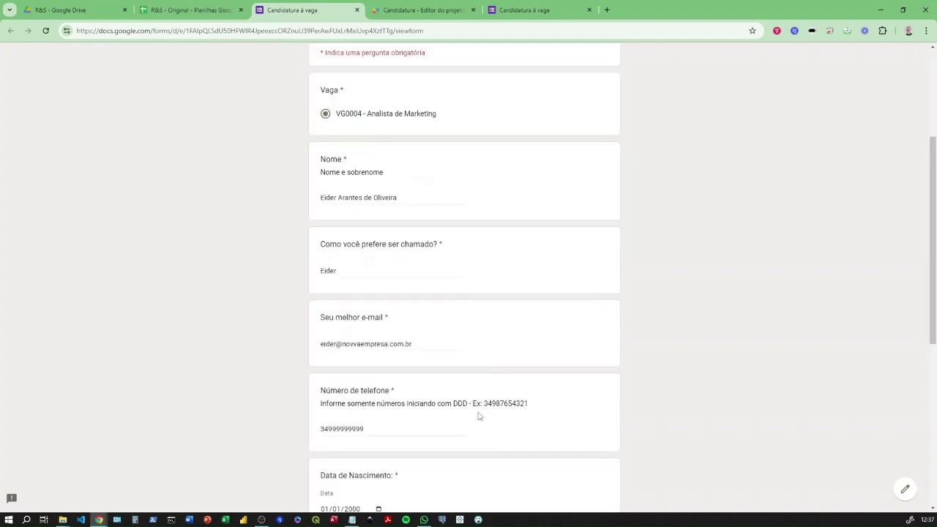
{"action": "scroll", "coordinate": [421, 214], "scroll_direction": "up", "scroll_amount": 3}
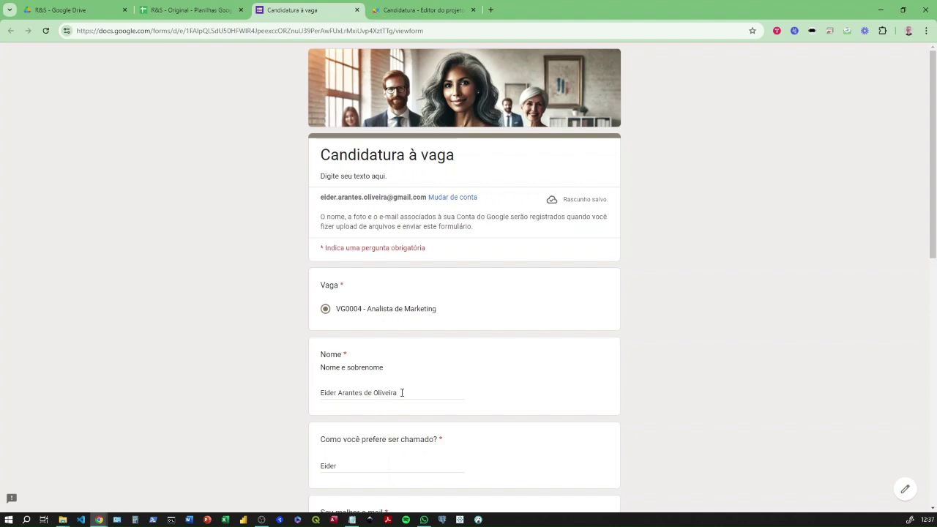
{"action": "scroll", "coordinate": [644, 417], "scroll_direction": "down", "scroll_amount": 1}
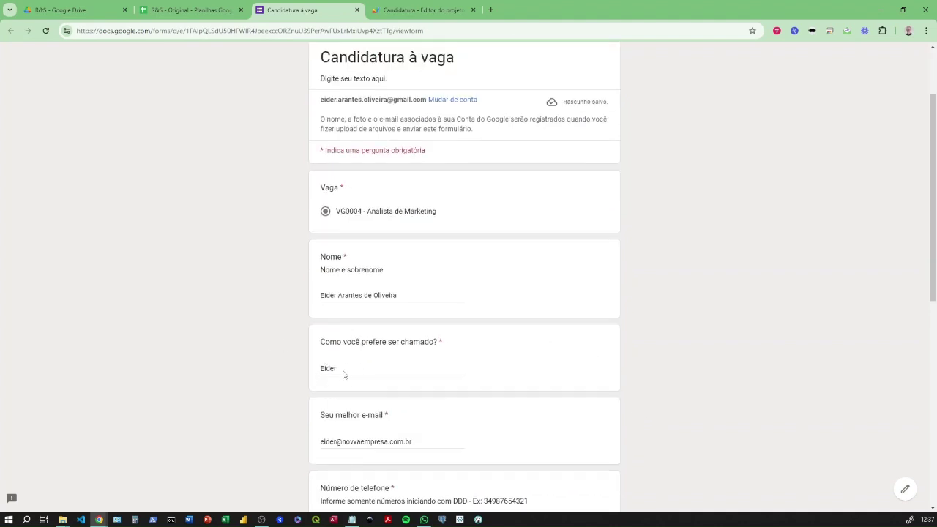
{"action": "scroll", "coordinate": [659, 413], "scroll_direction": "down", "scroll_amount": 2}
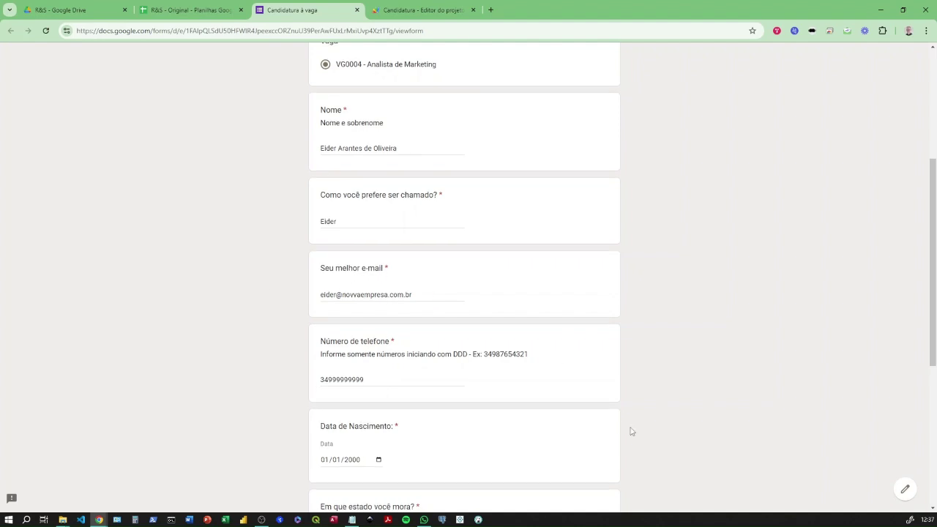
{"action": "scroll", "coordinate": [631, 431], "scroll_direction": "down", "scroll_amount": 3}
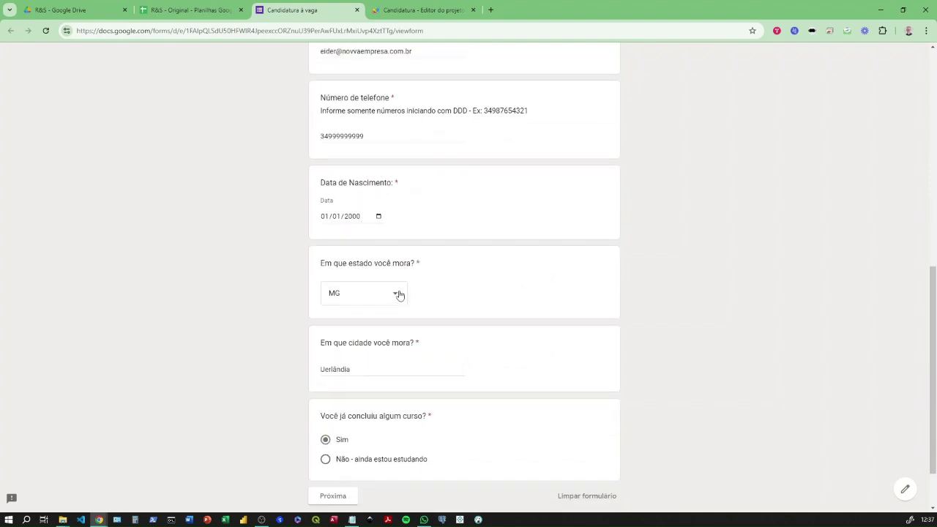
{"action": "scroll", "coordinate": [715, 373], "scroll_direction": "down", "scroll_amount": 1}
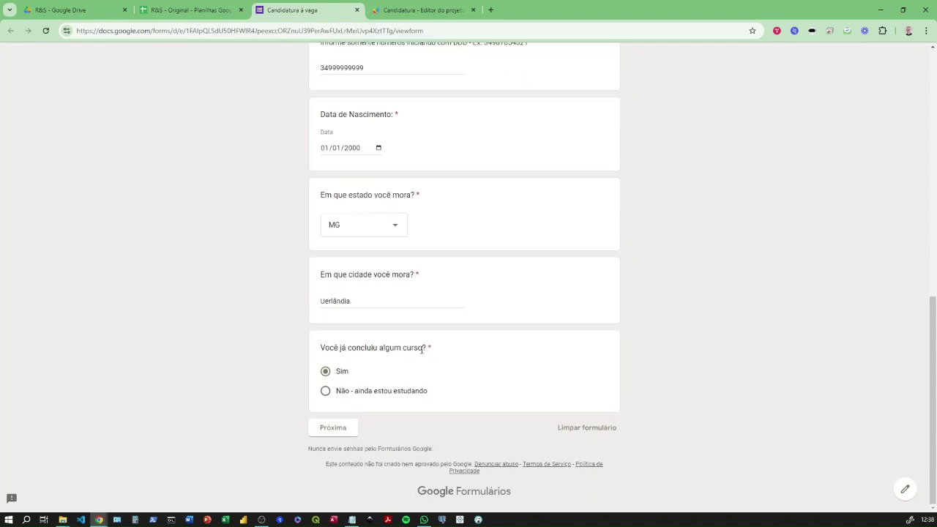
Advance to the education section and look through its course, institution, completion year and remaining questions.
{"action": "left_click", "coordinate": [336, 433]}
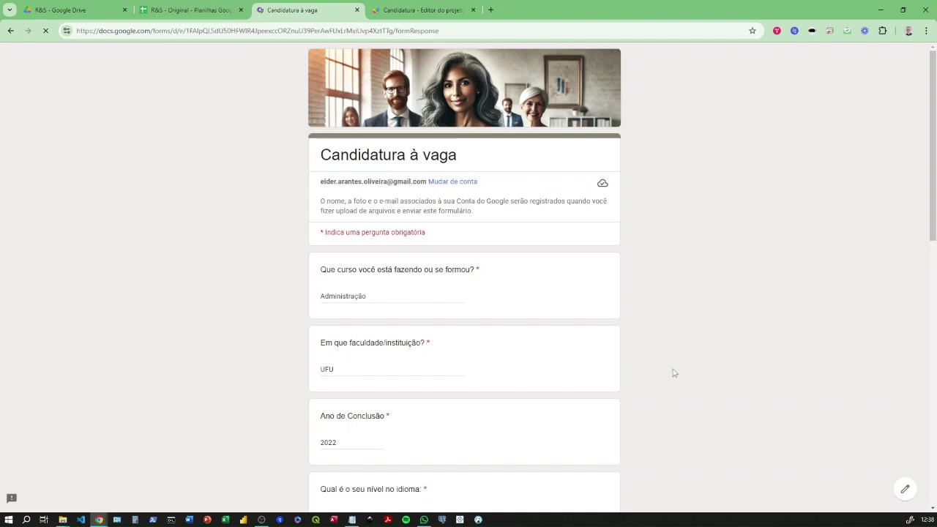
{"action": "scroll", "coordinate": [675, 374], "scroll_direction": "down", "scroll_amount": 2}
{"action": "scroll", "coordinate": [624, 265], "scroll_direction": "up", "scroll_amount": 2}
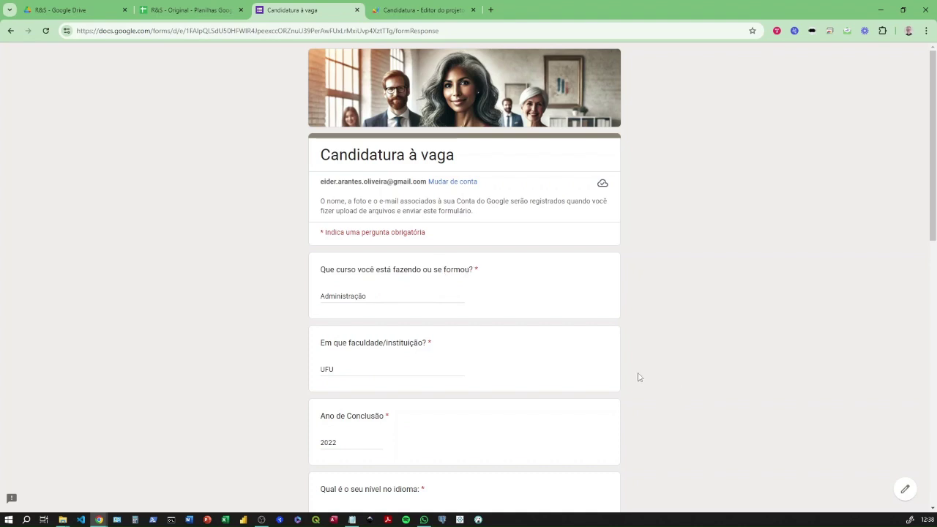
{"action": "scroll", "coordinate": [639, 379], "scroll_direction": "down", "scroll_amount": 9}
Return to the first section, answer the course completion question with "Não - ainda estou estudando" and advance.
{"action": "left_click", "coordinate": [329, 429]}
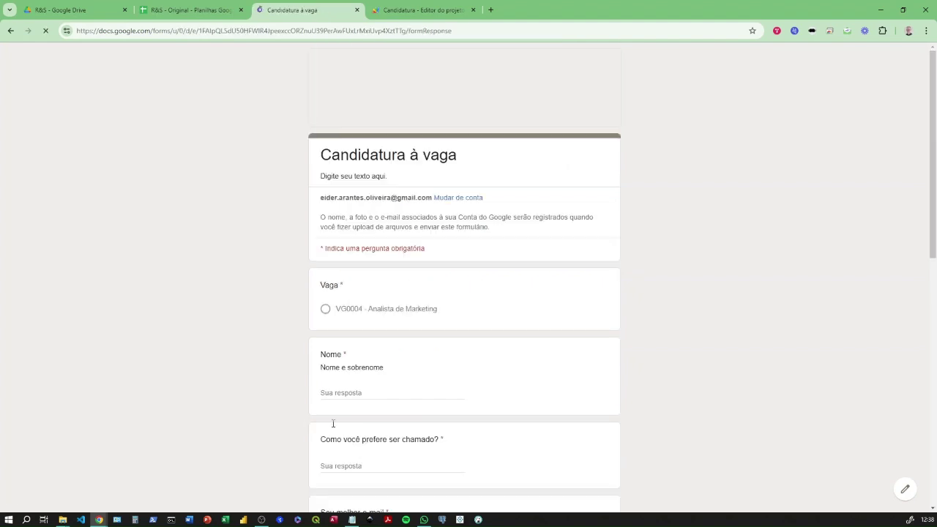
{"action": "scroll", "coordinate": [333, 414], "scroll_direction": "down", "scroll_amount": 10}
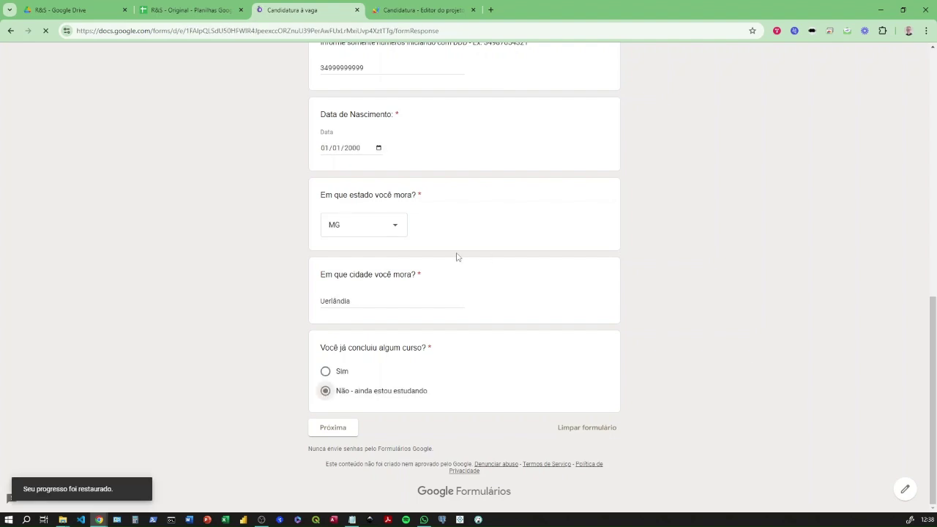
{"action": "left_click", "coordinate": [334, 429]}
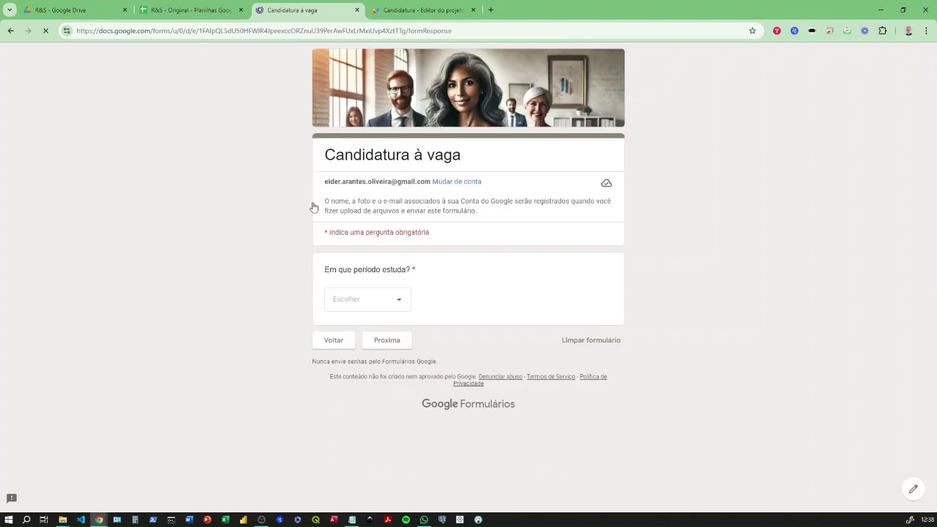
Choose Noturno as the study period and advance to the education section.
{"action": "left_click", "coordinate": [401, 306]}
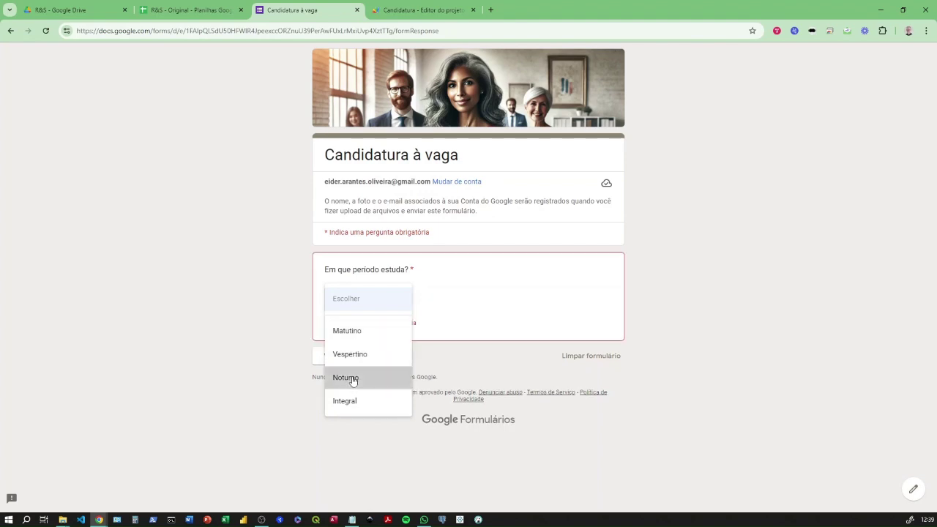
{"action": "left_click", "coordinate": [354, 378]}
{"action": "left_click", "coordinate": [382, 341]}
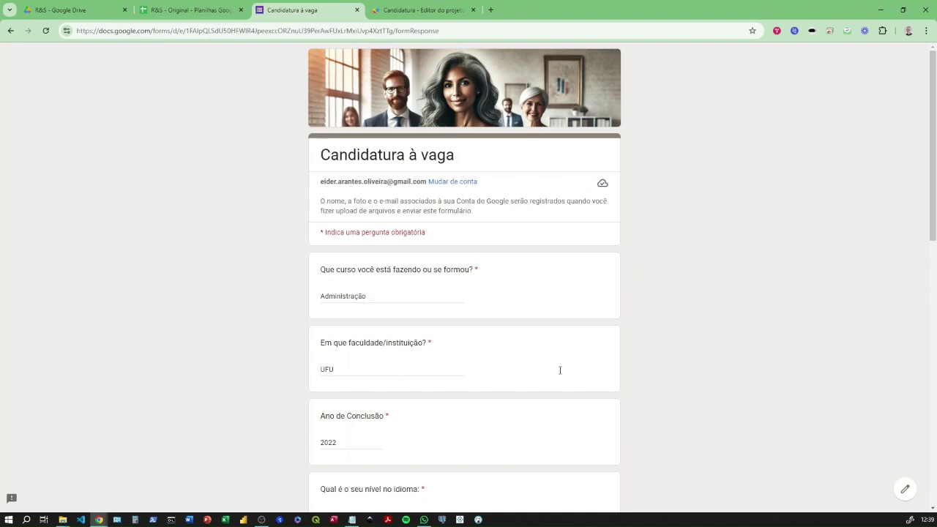
Try Avançado as the Spanish level in the language grid and set it back to N/A.
{"action": "scroll", "coordinate": [560, 371], "scroll_direction": "down", "scroll_amount": 2}
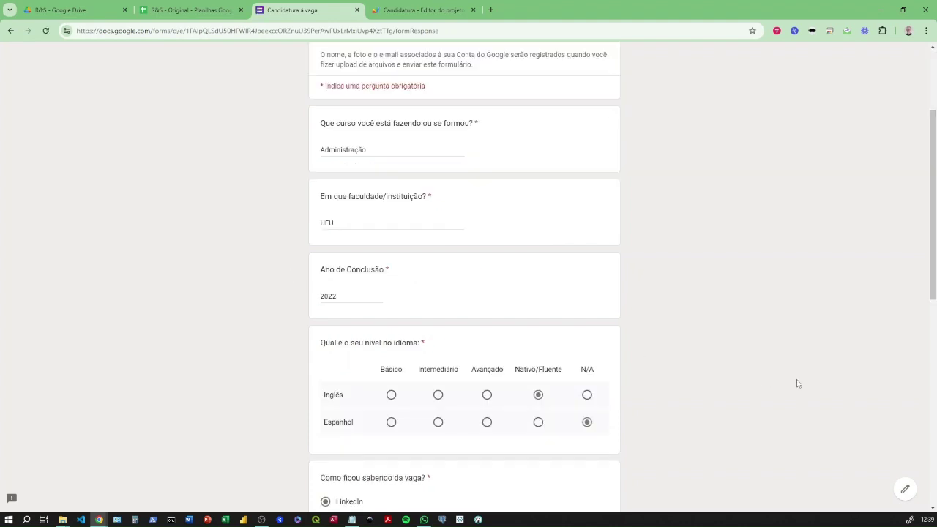
{"action": "scroll", "coordinate": [795, 403], "scroll_direction": "down", "scroll_amount": 1}
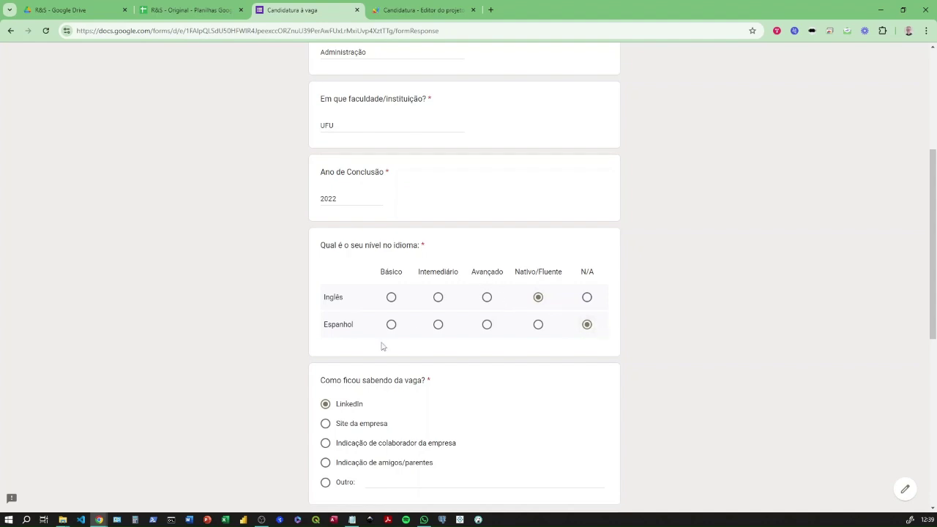
{"action": "left_click", "coordinate": [488, 327]}
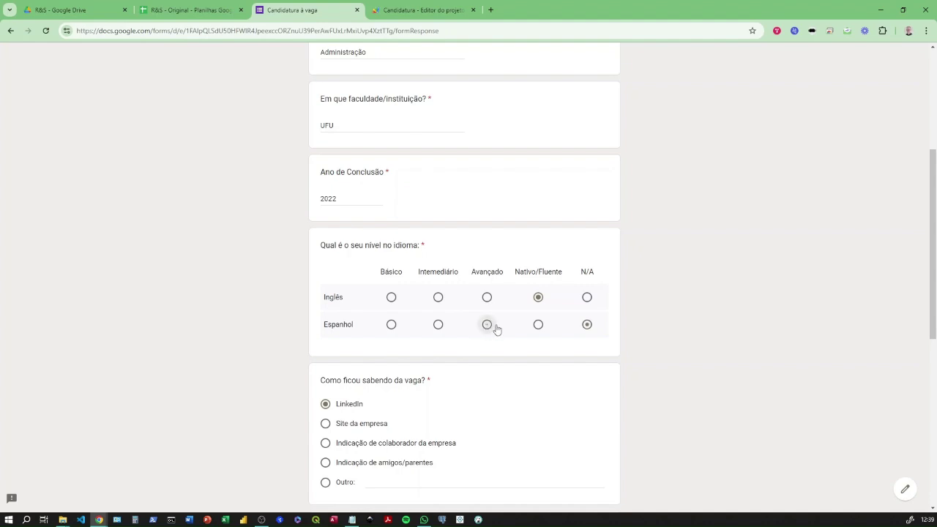
{"action": "left_click", "coordinate": [588, 325]}
Remove the résumé file attached to the "Anexe o seu currículo aqui" question.
{"action": "scroll", "coordinate": [706, 371], "scroll_direction": "down", "scroll_amount": 2}
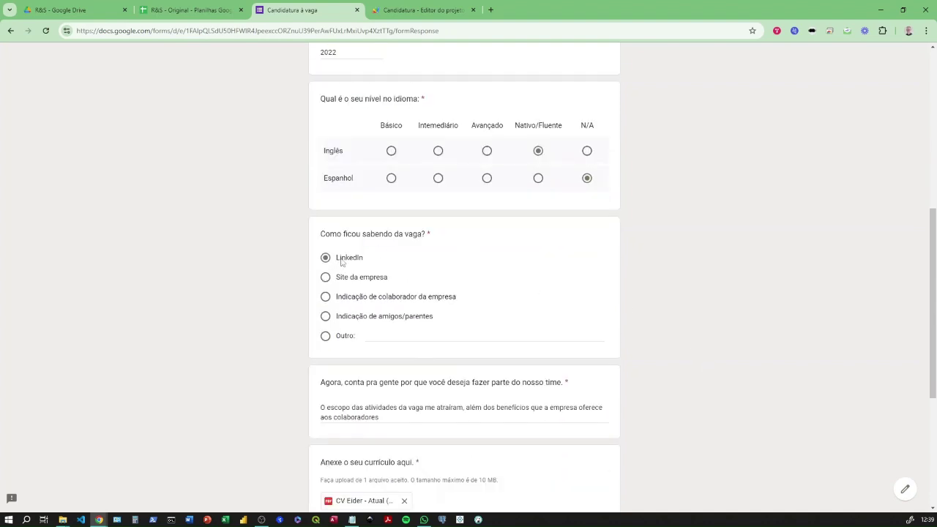
{"action": "scroll", "coordinate": [707, 379], "scroll_direction": "down", "scroll_amount": 2}
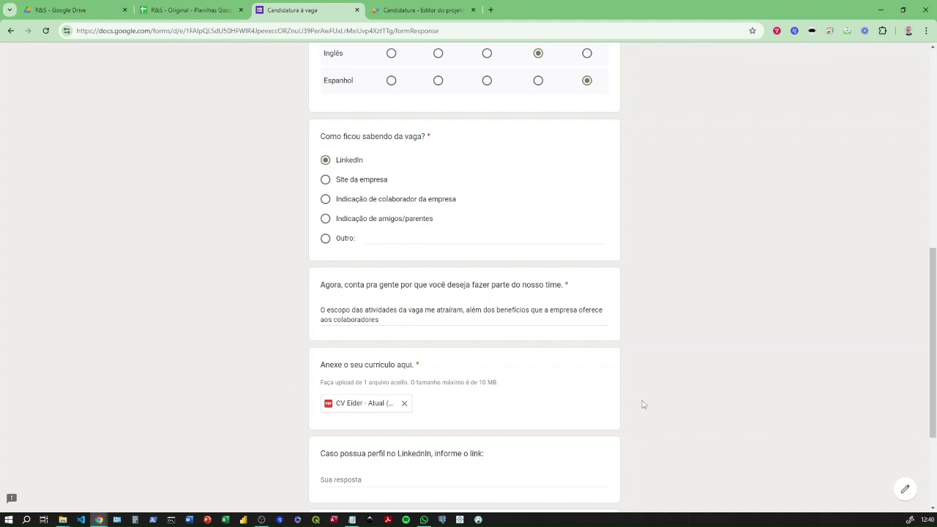
{"action": "left_click", "coordinate": [405, 405]}
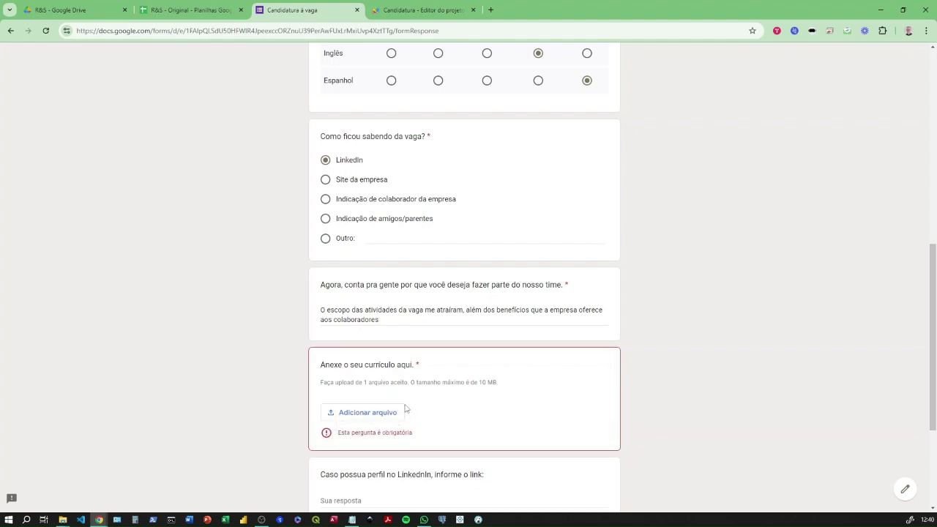
Search Meu Drive for "cv" and attach the "Atual (2)" CV PDF to the résumé question.
{"action": "left_click", "coordinate": [362, 412]}
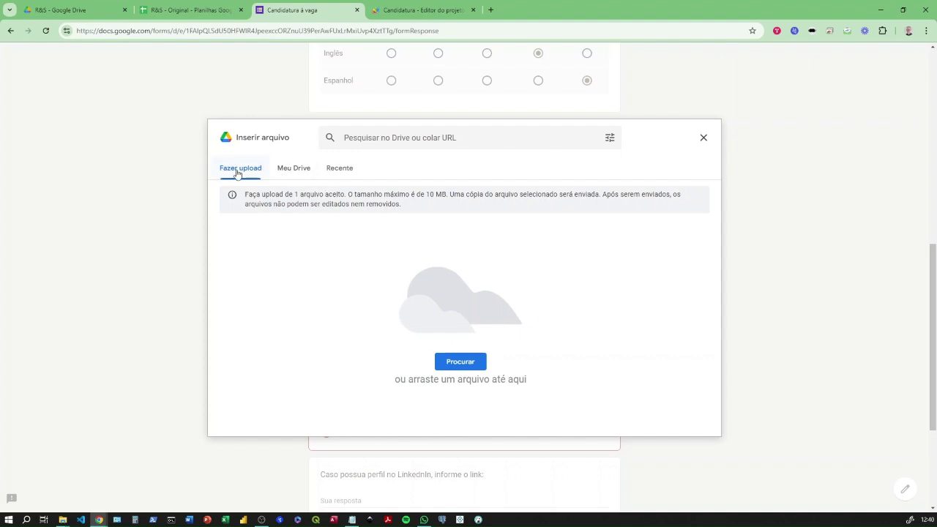
{"action": "left_click", "coordinate": [293, 170]}
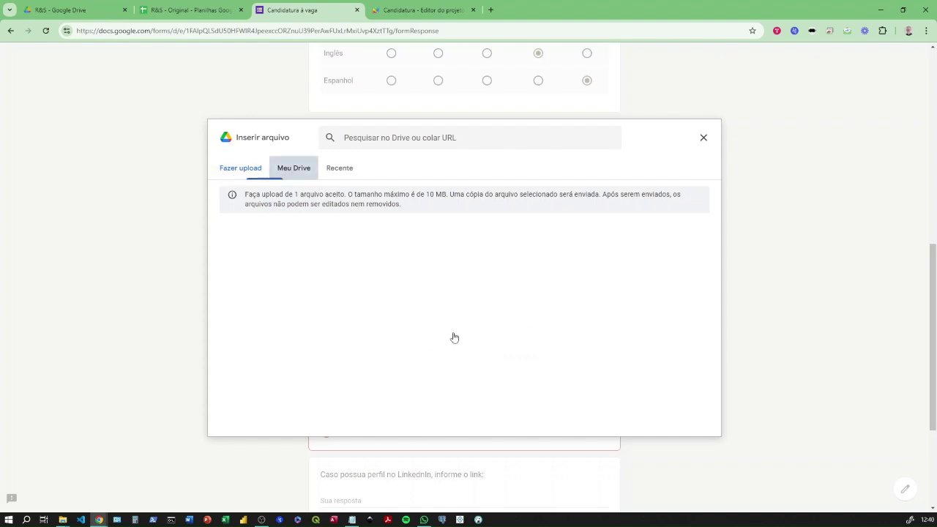
{"action": "left_click", "coordinate": [484, 140]}
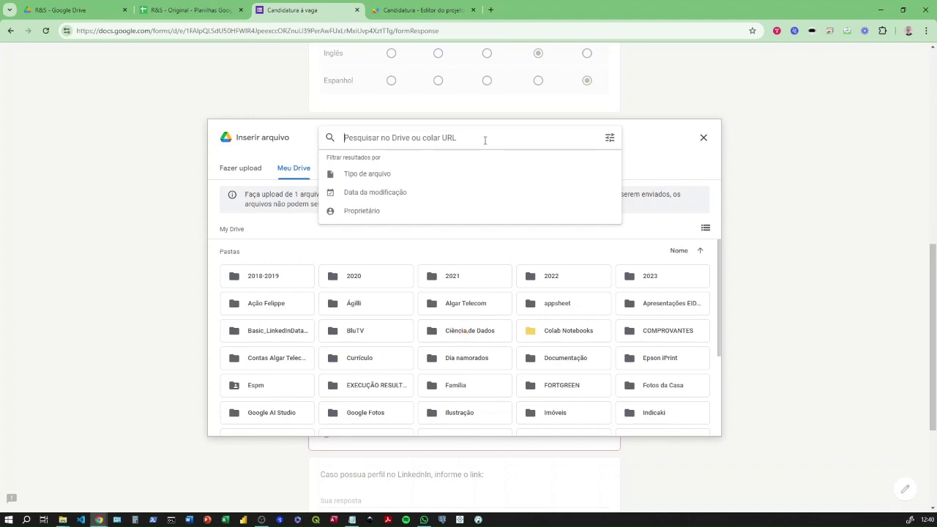
{"action": "type", "text": "cv"}
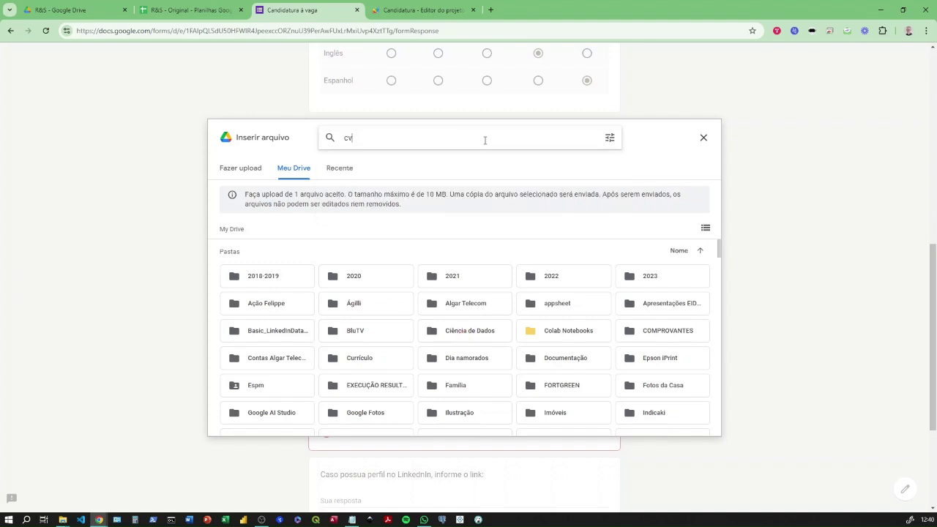
{"action": "key", "text": "Return"}
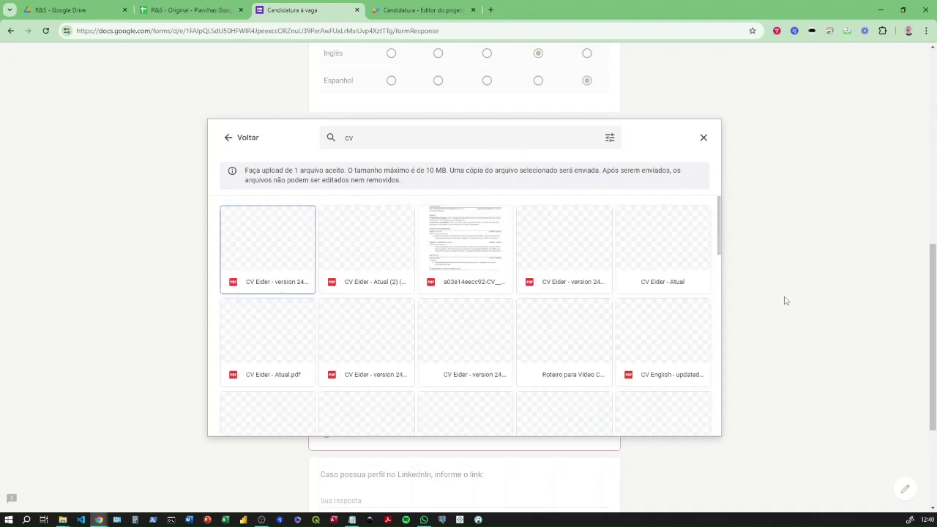
{"action": "left_click", "coordinate": [365, 246]}
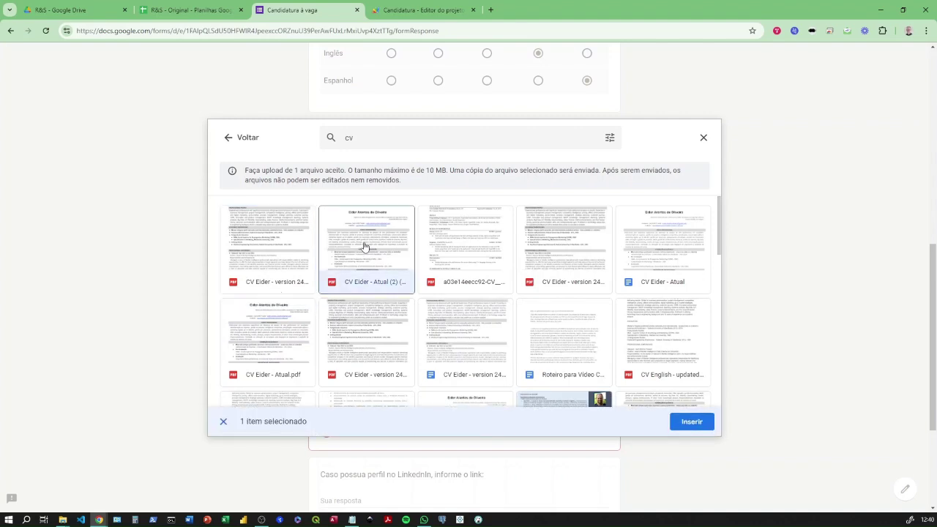
{"action": "left_click", "coordinate": [692, 423]}
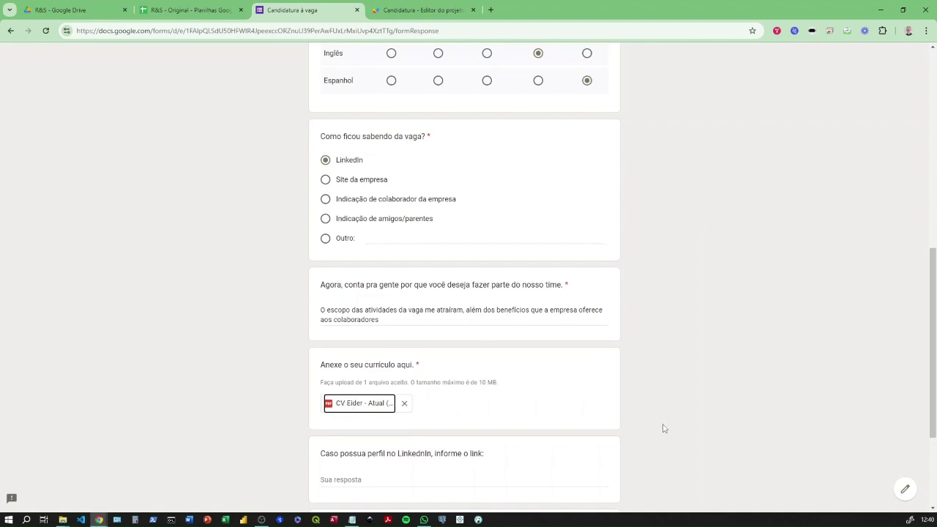
{"action": "scroll", "coordinate": [664, 428], "scroll_direction": "down", "scroll_amount": 2}
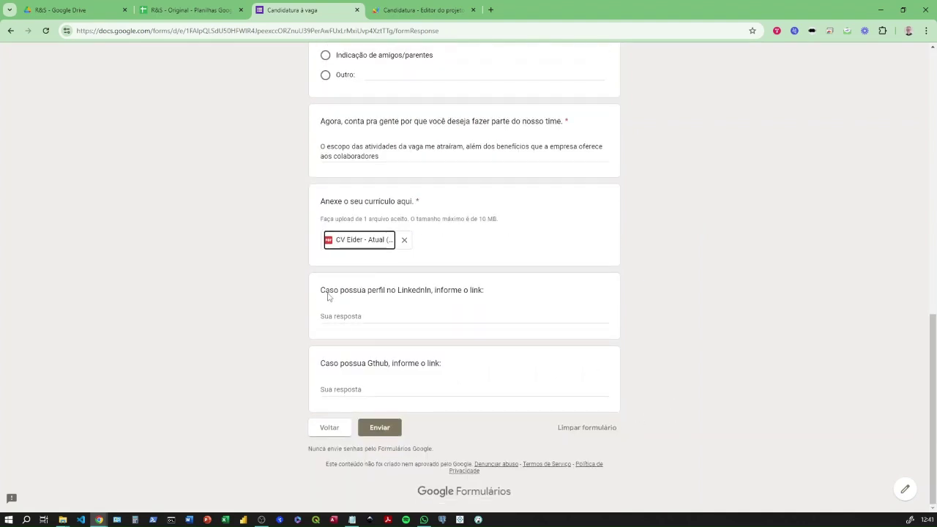
Enter the candidate's LinkedIn profile link in the LinkedIn question of the application form.
{"action": "left_click", "coordinate": [469, 315]}
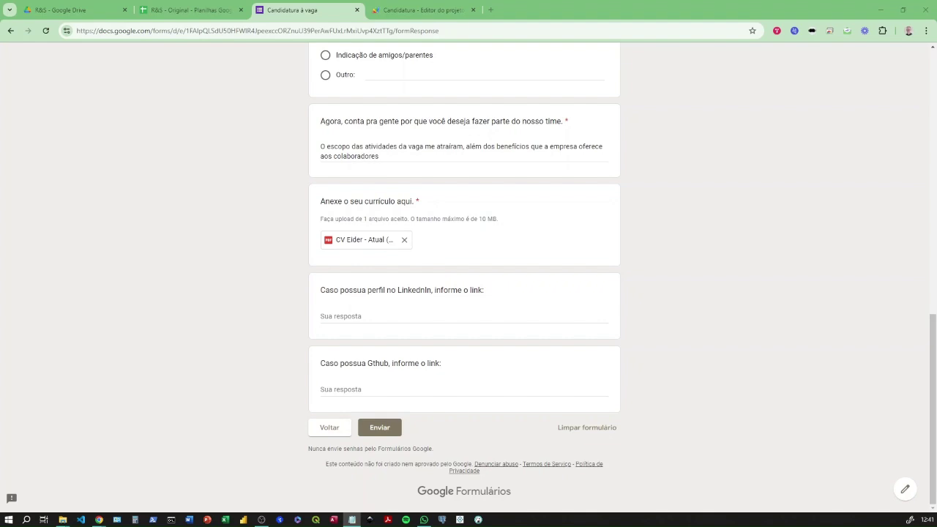
{"action": "left_click", "coordinate": [379, 315]}
{"action": "type", "text": "https://www.linkedin.com/in/eider-arantes-de-oliveira-11051a2/"}
Fill in the candidate's GitHub profile link and submit the application form.
{"action": "left_click", "coordinate": [400, 391]}
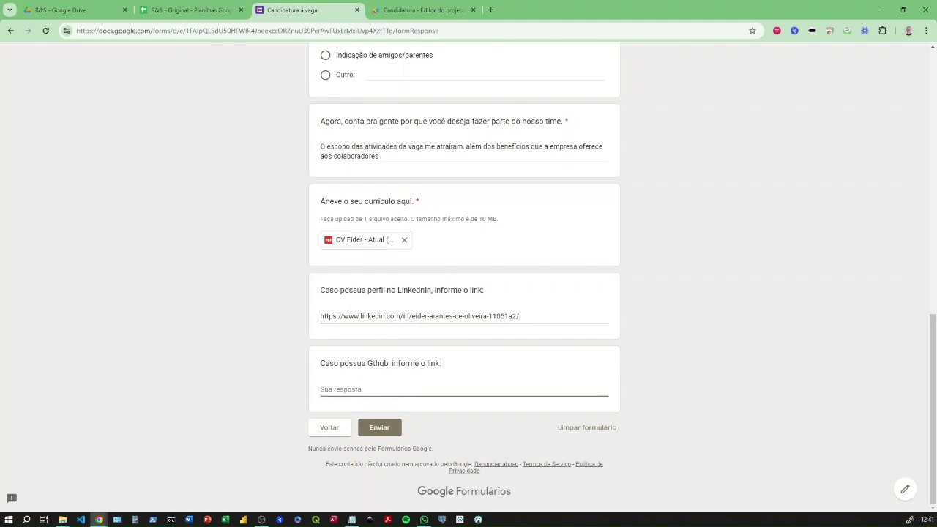
{"action": "key", "text": "alt+Tab"}
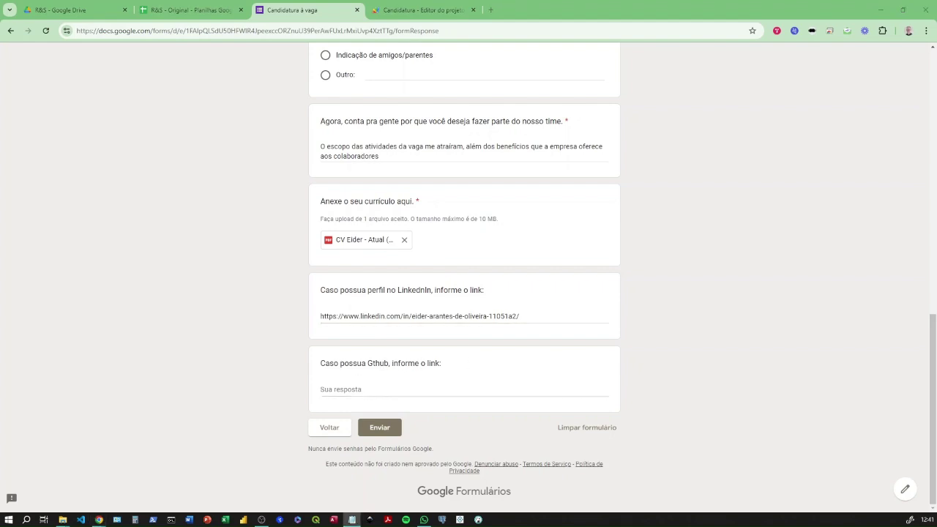
{"action": "left_click", "coordinate": [404, 386]}
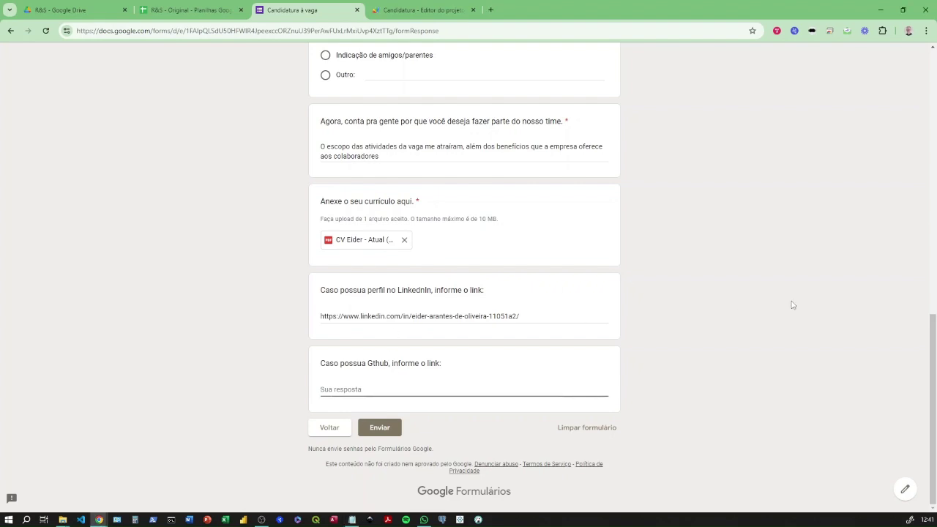
{"action": "type", "text": "https://github.com/eiderao"}
{"action": "left_click", "coordinate": [390, 432]}
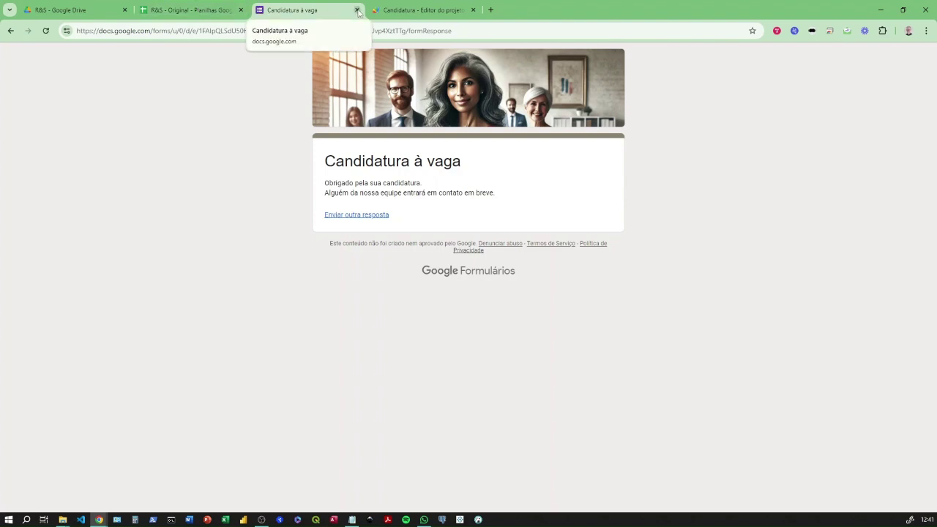
Return to the R&S - Original spreadsheet, closing the submitted form and the Candidatura script project, and show it full screen.
{"action": "left_click", "coordinate": [199, 14]}
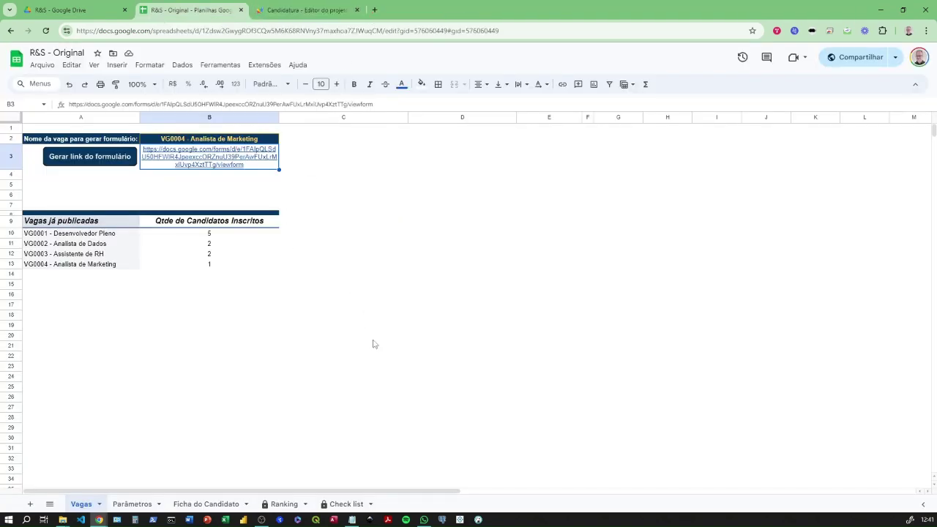
{"action": "left_click", "coordinate": [357, 10]}
{"action": "left_click", "coordinate": [356, 9]}
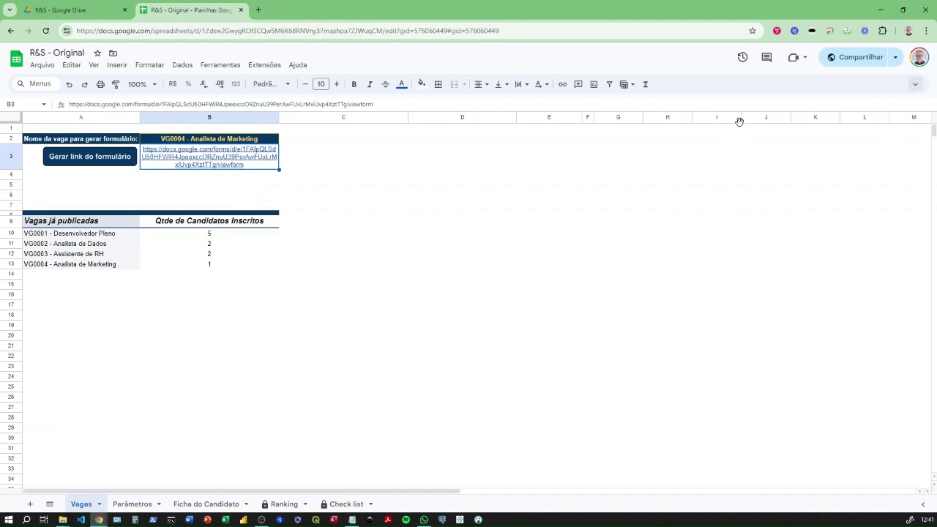
{"action": "key", "text": "F11"}
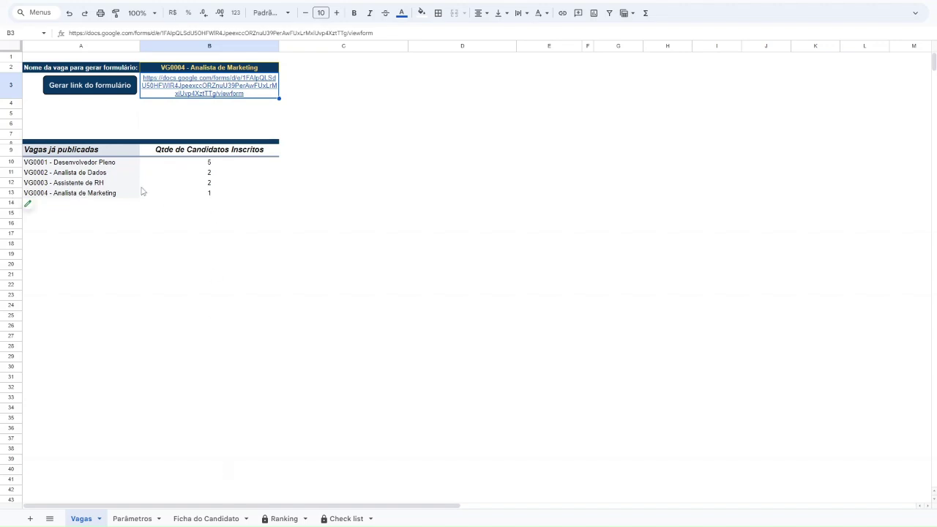
{"action": "left_click", "coordinate": [132, 519]}
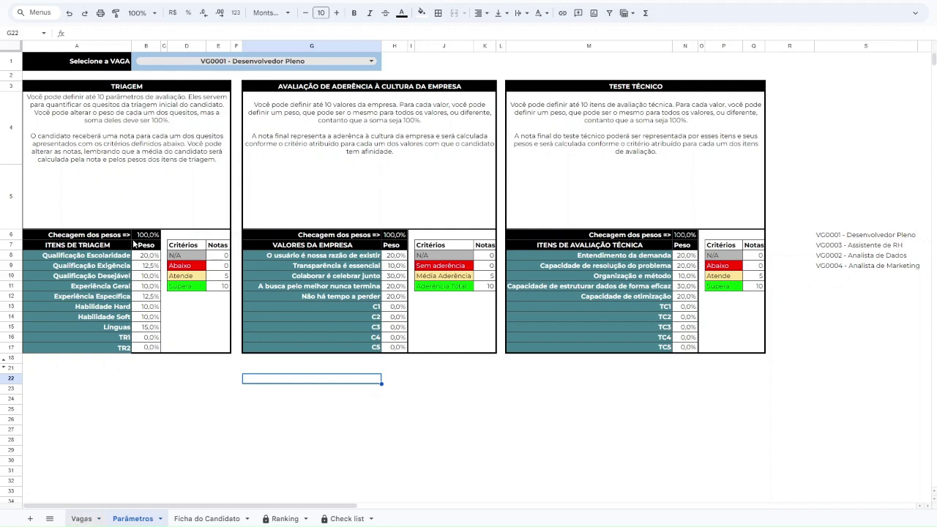
{"action": "left_click", "coordinate": [81, 519]}
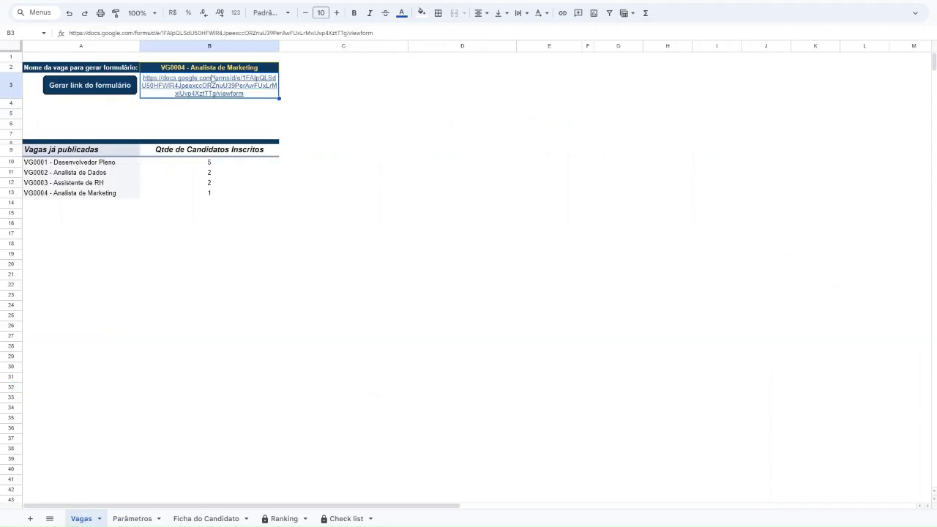
{"action": "mouse_move", "coordinate": [197, 93]}
{"action": "left_click", "coordinate": [335, 117]}
{"action": "left_click", "coordinate": [338, 125]}
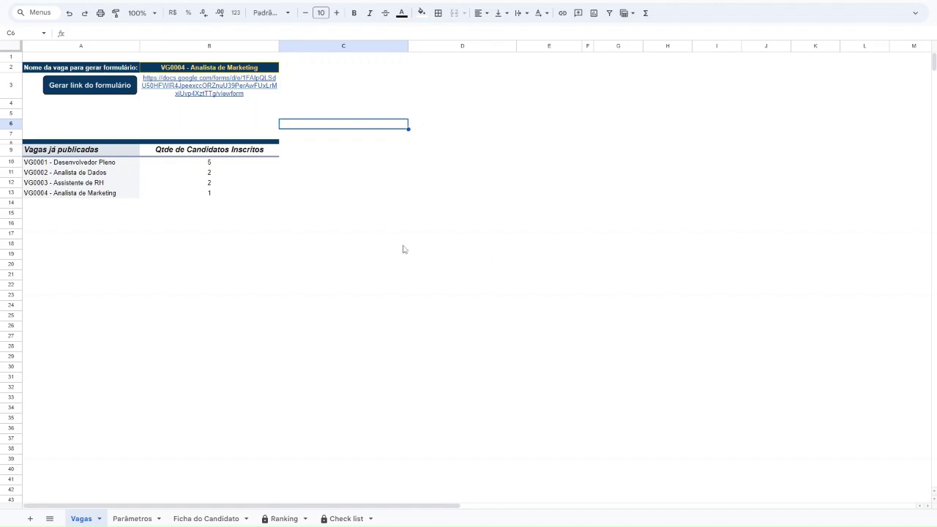
Show the evaluation parameters of the VG0004 - Analista de Marketing vacancy in the Parâmetros sheet.
{"action": "left_click", "coordinate": [132, 518]}
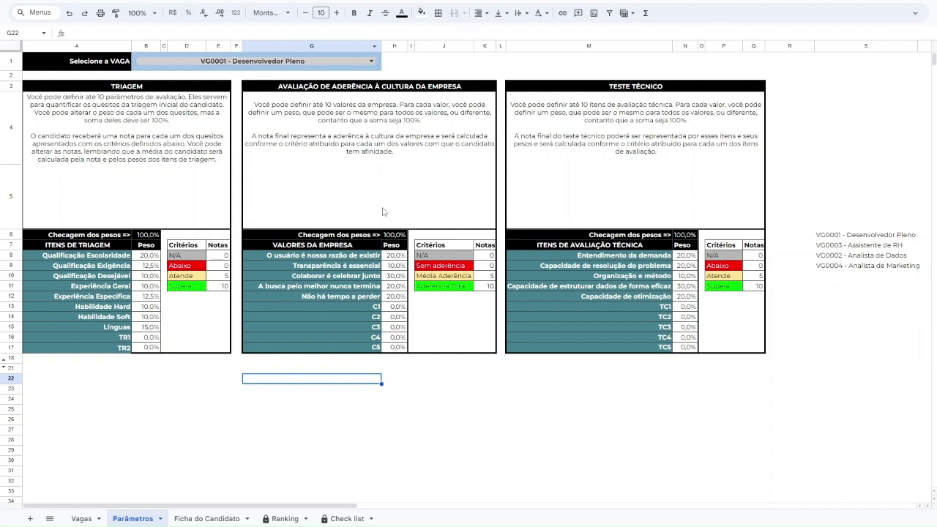
{"action": "left_click", "coordinate": [371, 63]}
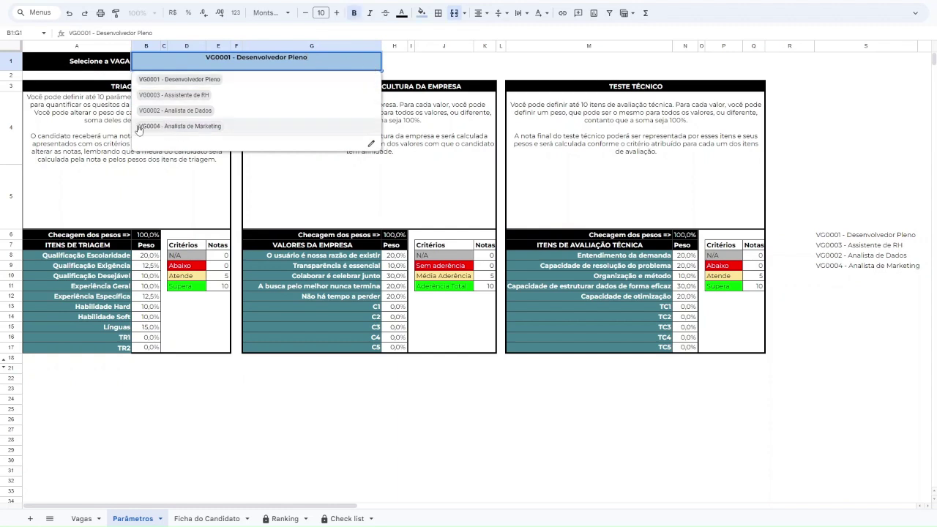
{"action": "left_click", "coordinate": [206, 129]}
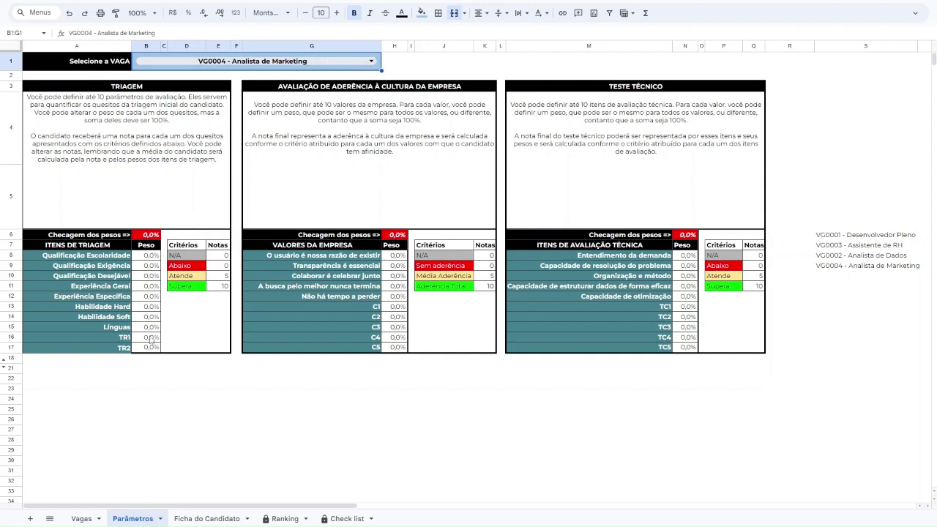
Switch the selected vacancy in the Parâmetros sheet to VG0001 - Desenvolvedor Pleno to examine its weights.
{"action": "left_click", "coordinate": [371, 61]}
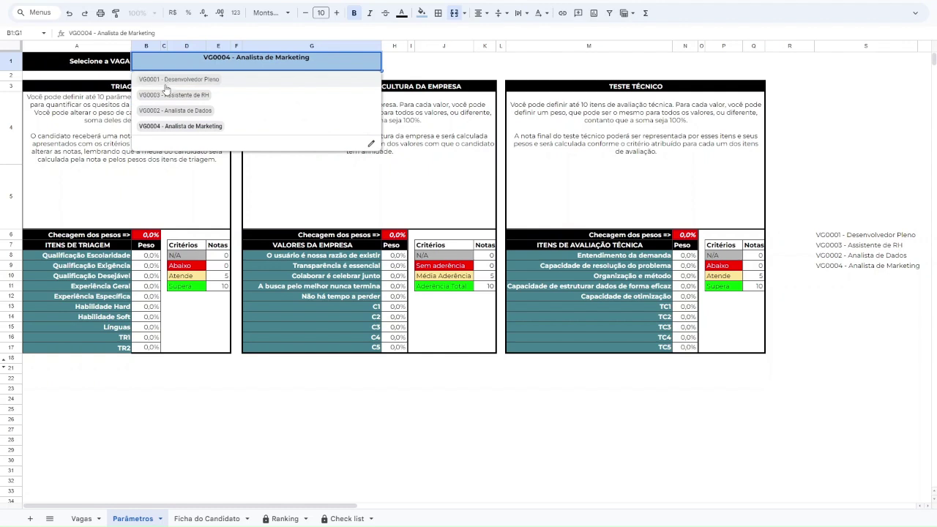
{"action": "key", "text": "Up"}
{"action": "key", "text": "Up"}
{"action": "key", "text": "Up"}
{"action": "key", "text": "Return"}
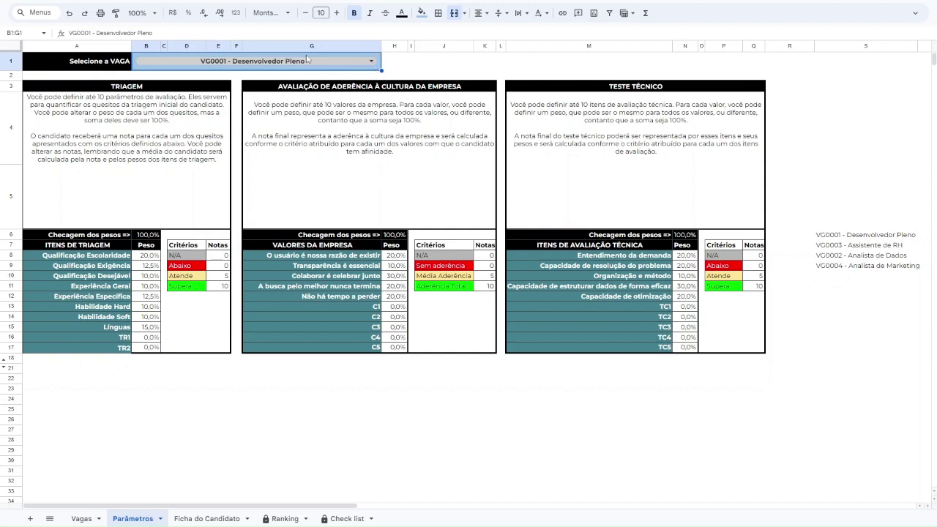
Select the VG0003 - Assistente de RH vacancy and set its Habilidade Soft screening weight to 35%.
{"action": "double_click", "coordinate": [284, 70]}
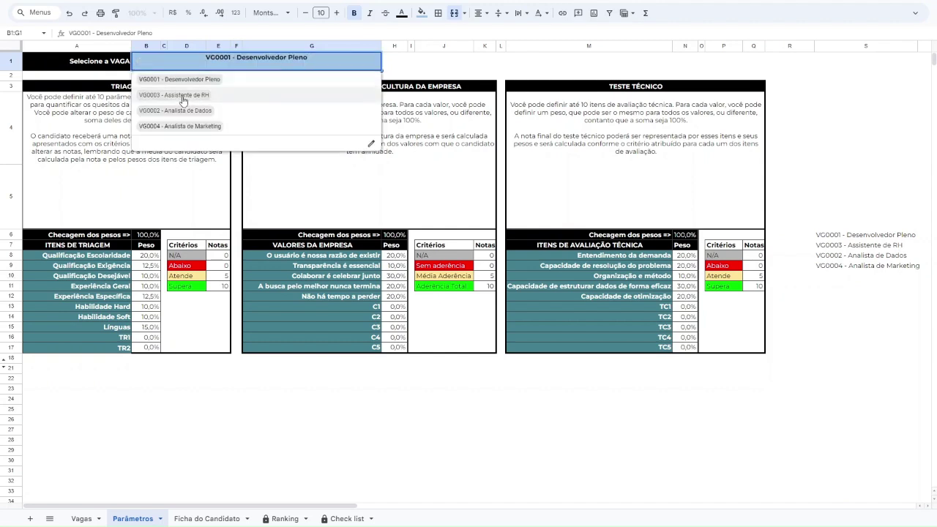
{"action": "key", "text": "Return"}
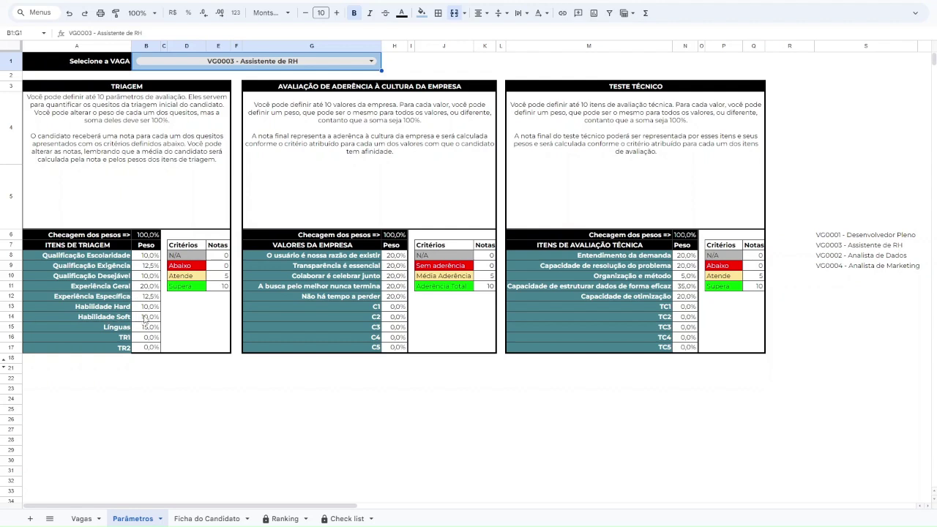
{"action": "left_click", "coordinate": [144, 318]}
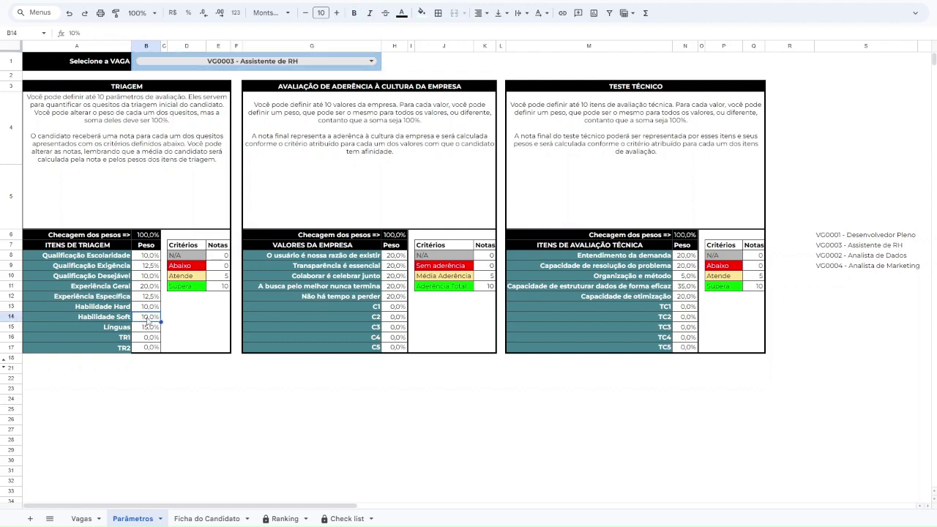
{"action": "type", "text": "35"}
{"action": "key", "text": "Return"}
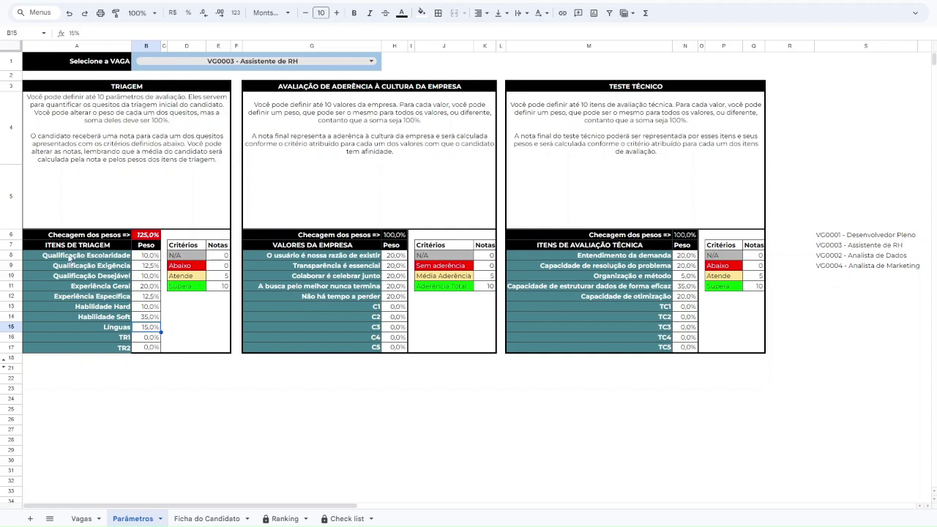
Set the Qualificação Exigência weight in the screening items to 10%.
{"action": "left_click", "coordinate": [150, 256]}
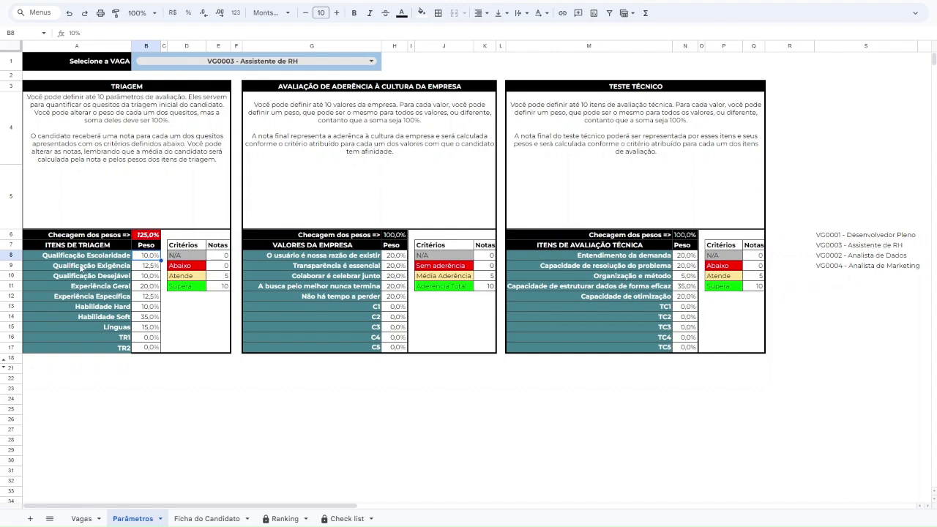
{"action": "left_click", "coordinate": [147, 266]}
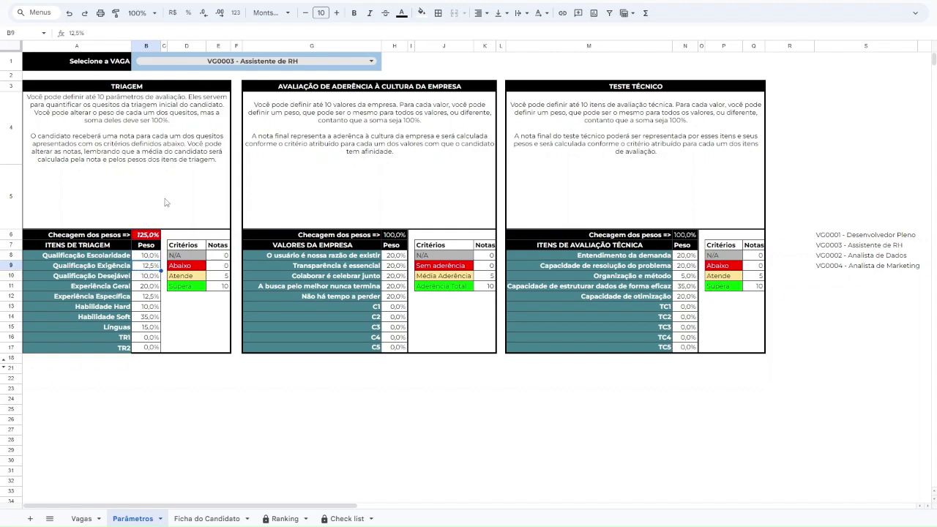
{"action": "type", "text": "10"}
{"action": "key", "text": "Return"}
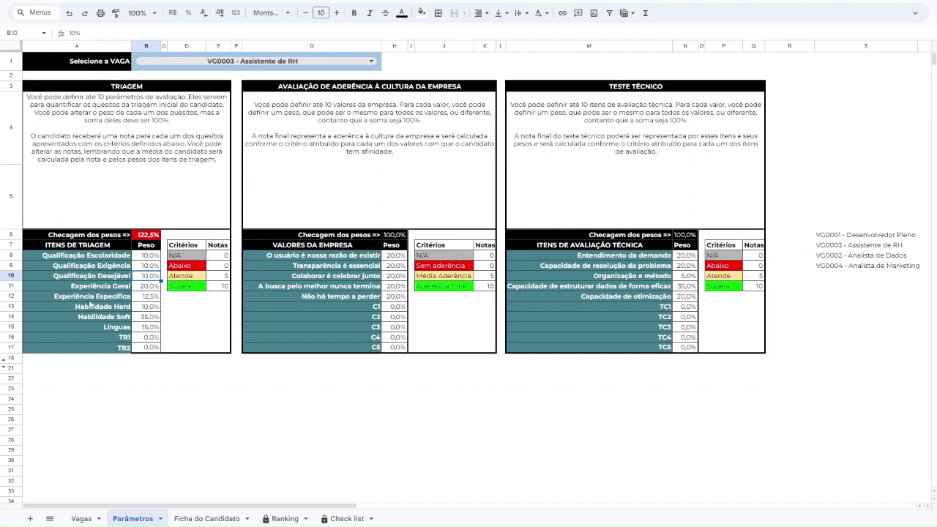
Set the screening weights of Experiência Geral and Experiência Específica to 10% each.
{"action": "left_click", "coordinate": [149, 287]}
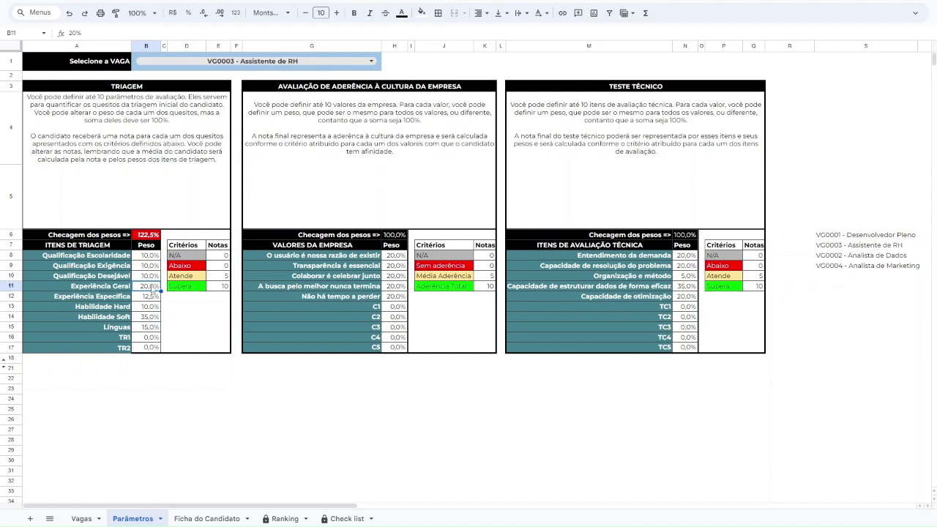
{"action": "type", "text": "10"}
{"action": "key", "text": "Return"}
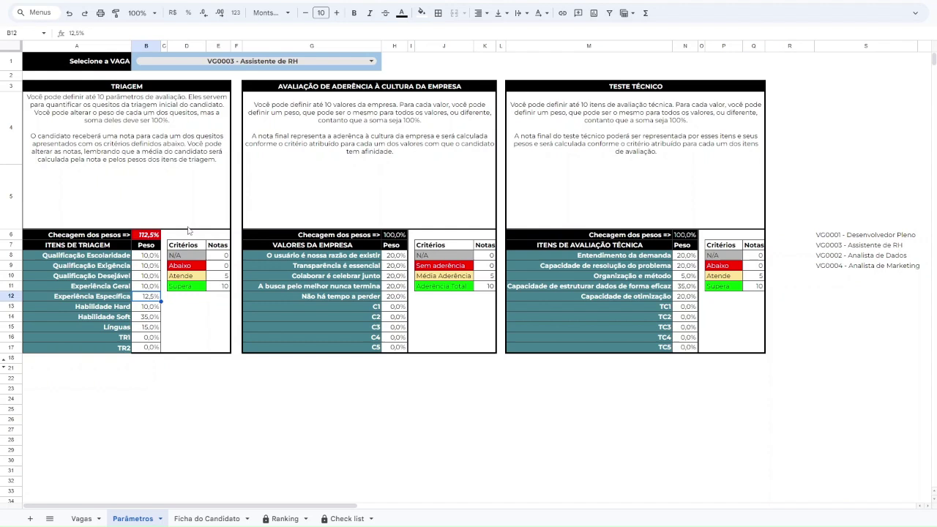
{"action": "key", "text": "Up"}
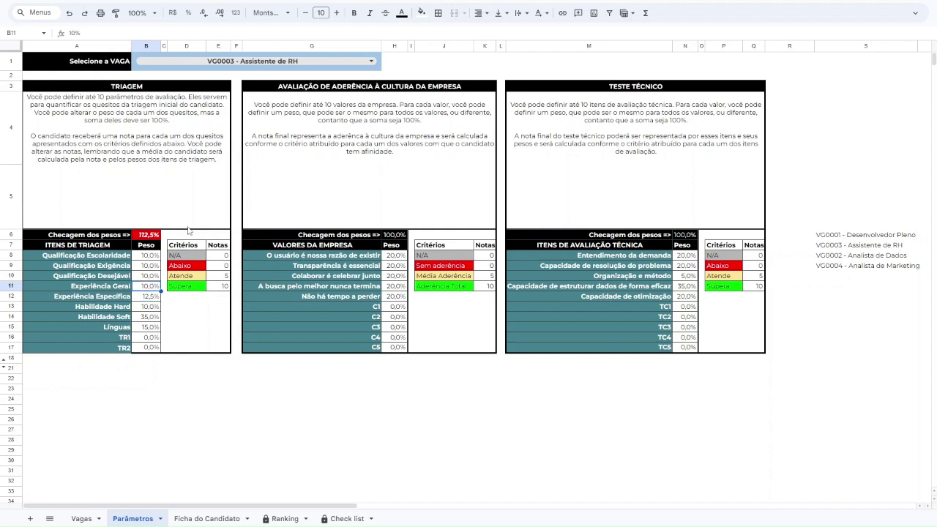
{"action": "key", "text": "Down"}
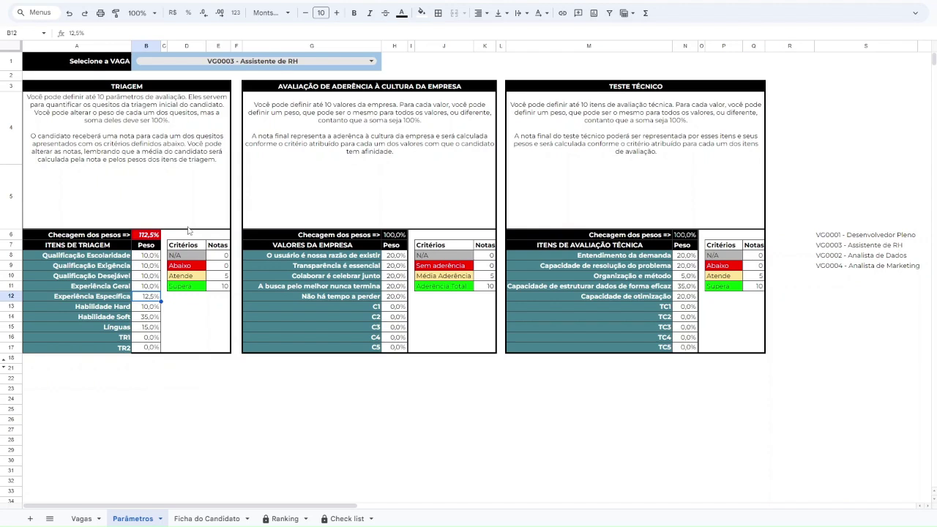
{"action": "type", "text": "10"}
{"action": "key", "text": "Return"}
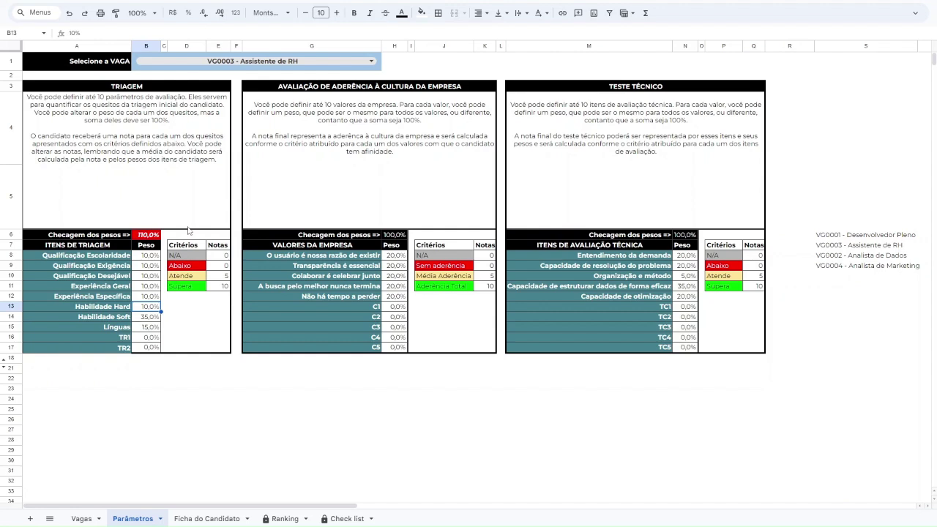
Set the screening weights of Qualificação Escolaridade and Qualificação Desejável to 5% each.
{"action": "key", "text": "Up"}
{"action": "key", "text": "Up"}
{"action": "key", "text": "Up"}
{"action": "key", "text": "Up"}
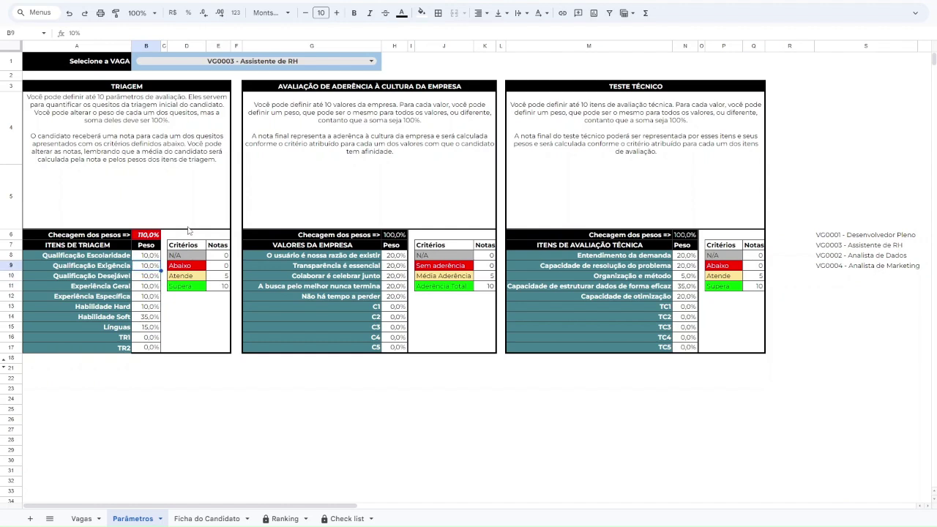
{"action": "key", "text": "Up"}
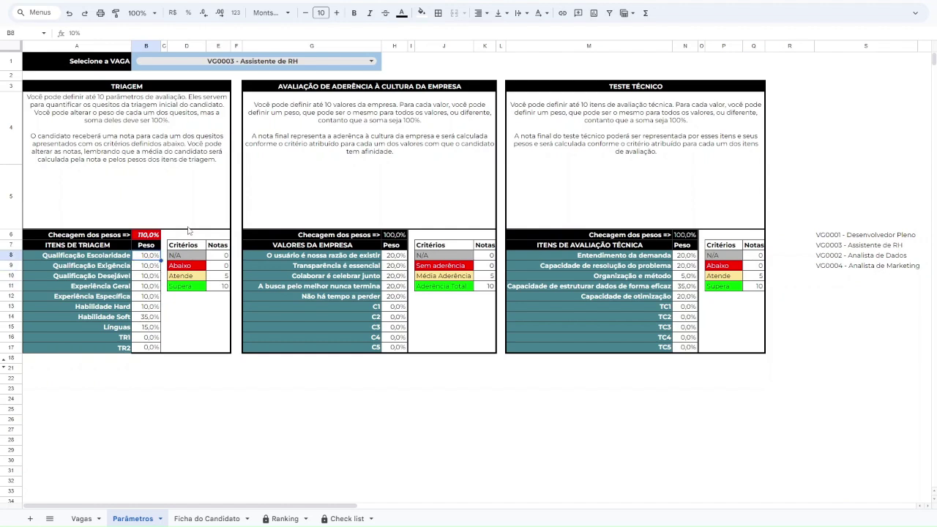
{"action": "type", "text": "5"}
{"action": "key", "text": "Return"}
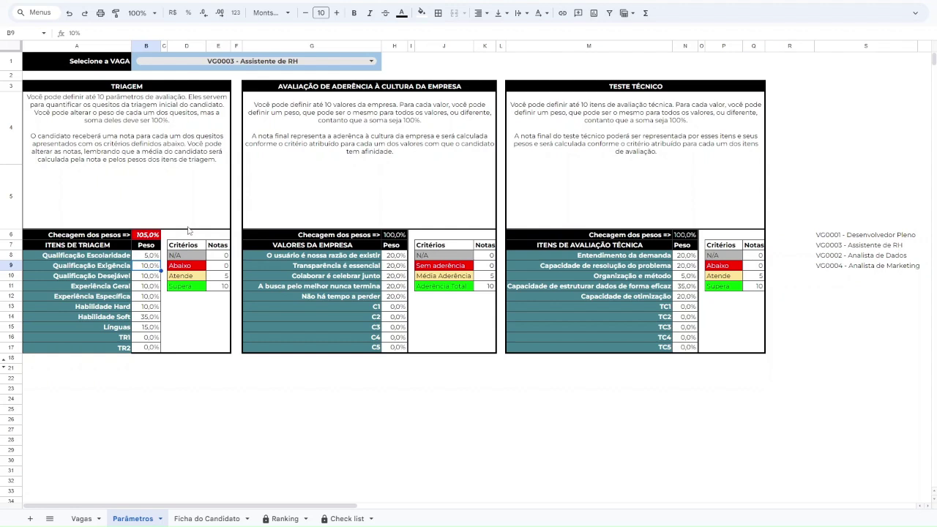
{"action": "key", "text": "Down"}
{"action": "type", "text": "5"}
{"action": "key", "text": "Return"}
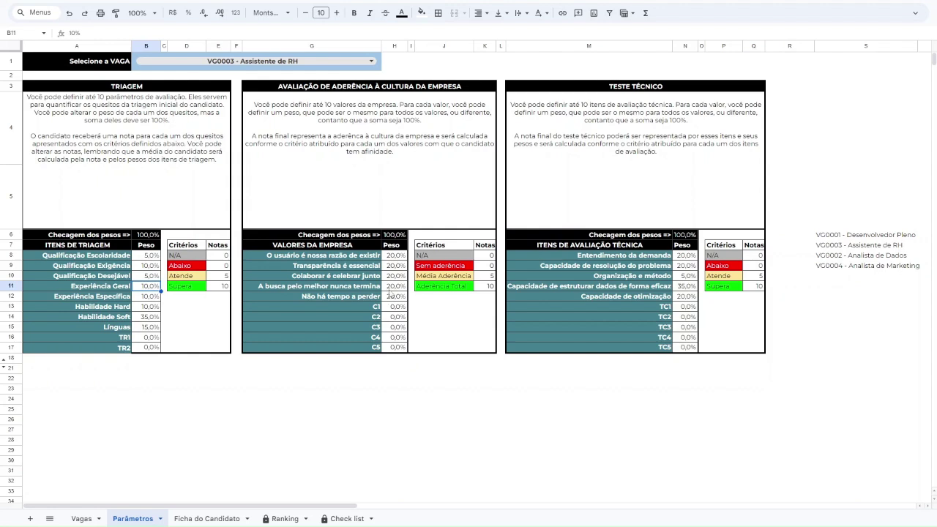
Load the parameters of the VG0001 - Desenvolvedor Pleno vacancy and reduce the height of row 5 above the weight tables.
{"action": "left_click", "coordinate": [281, 256]}
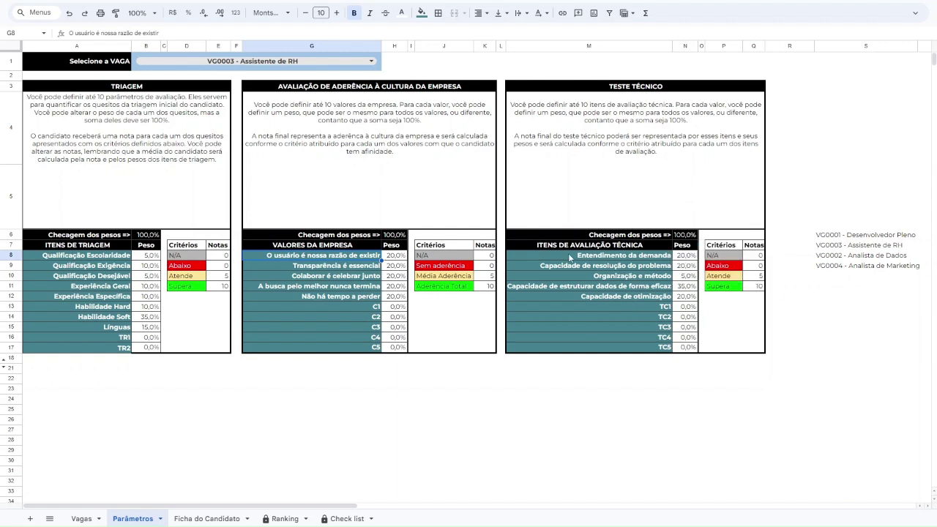
{"action": "mouse_move", "coordinate": [649, 249]}
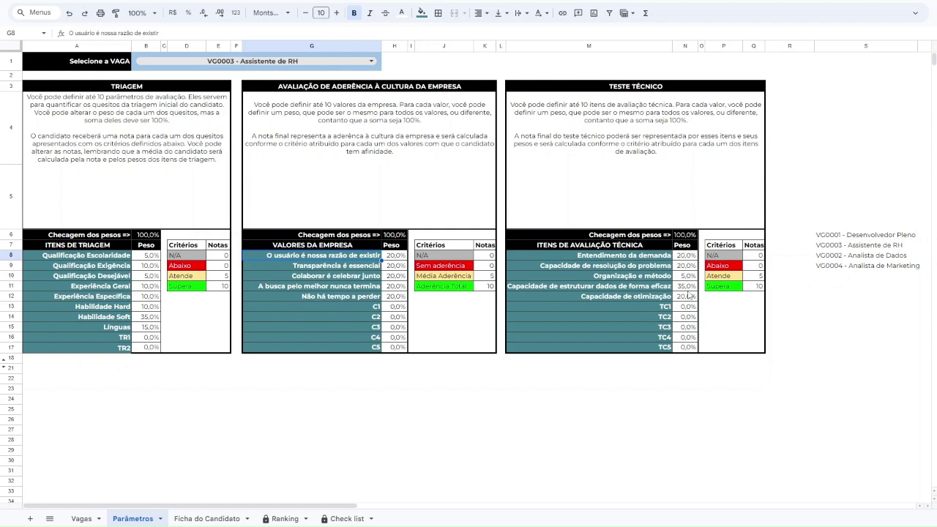
{"action": "left_click", "coordinate": [372, 65]}
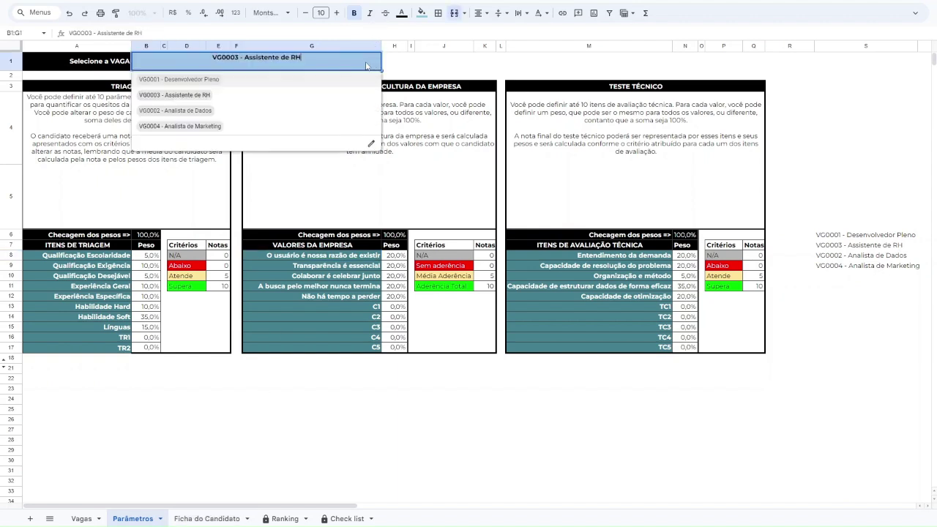
{"action": "left_click", "coordinate": [202, 82]}
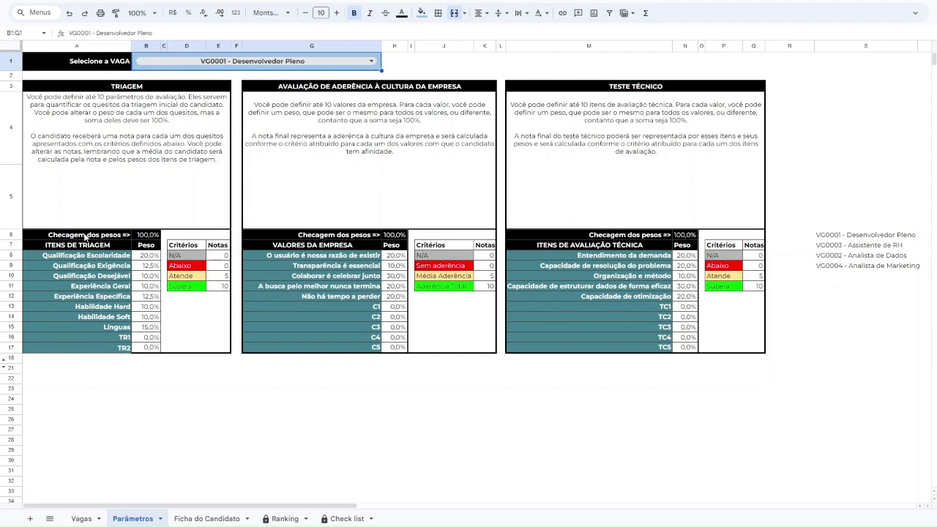
{"action": "left_click_drag", "start_coordinate": [11, 229], "coordinate": [11, 188]}
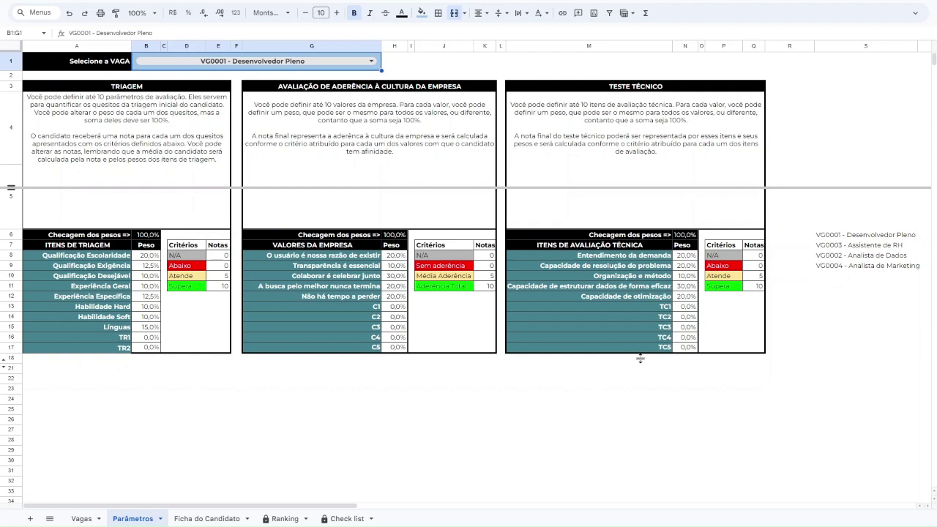
{"action": "left_click_drag", "start_coordinate": [632, 350], "coordinate": [642, 377]}
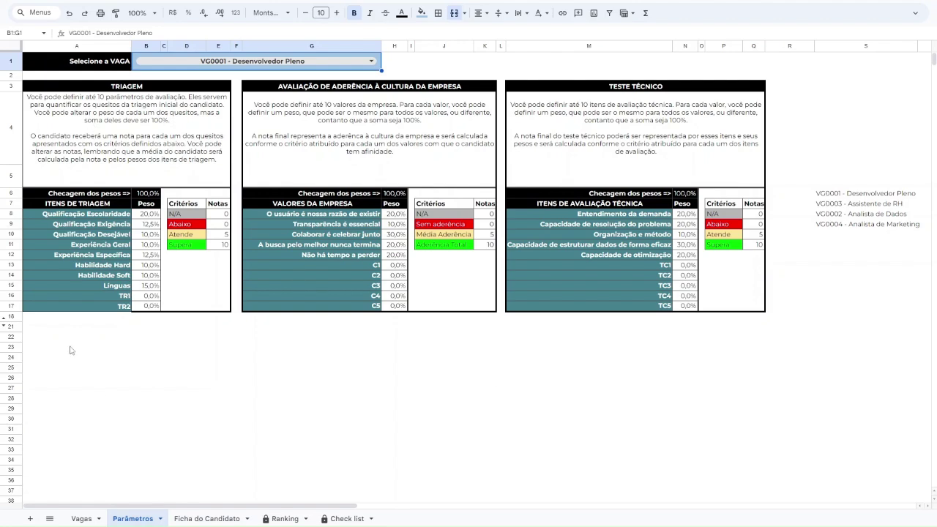
Select the VG0003 - Assistente de RH vacancy in Parâmetros and load its second listed candidate in the Ficha do Candidato sheet.
{"action": "left_click", "coordinate": [208, 519]}
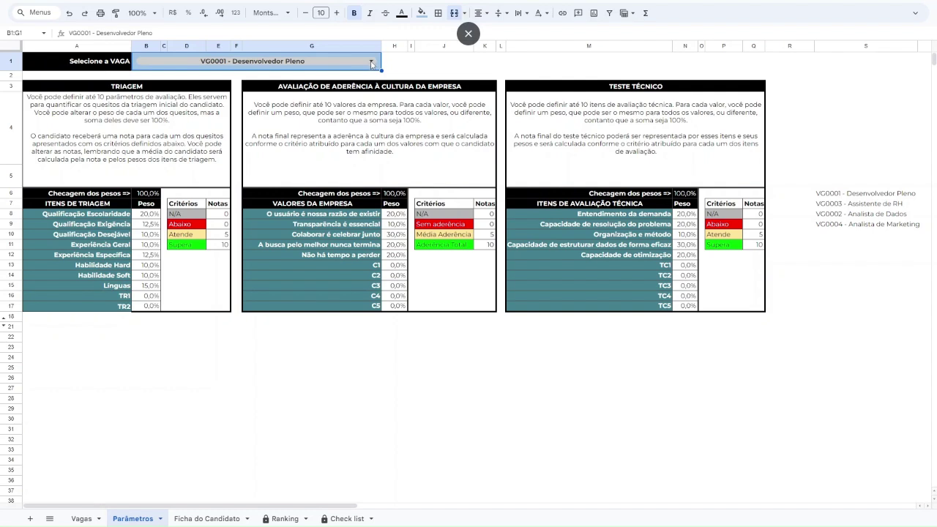
{"action": "left_click", "coordinate": [247, 70]}
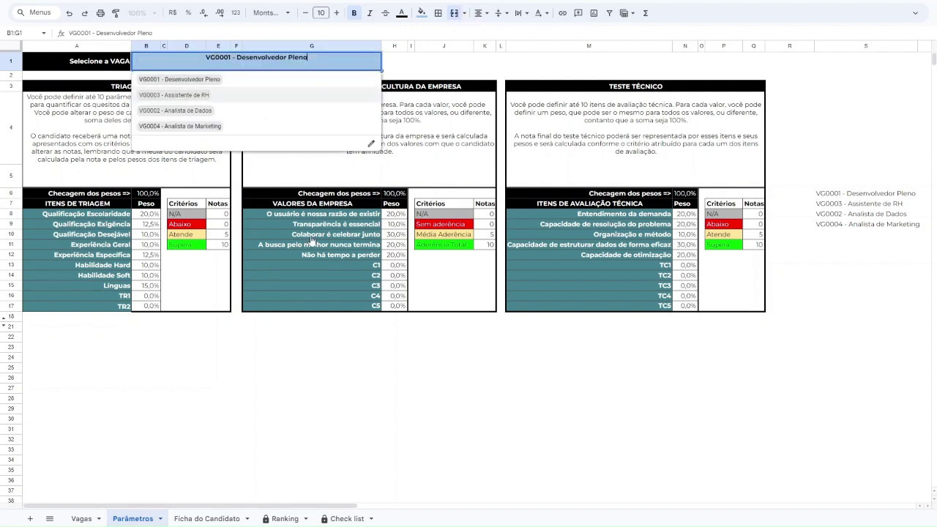
{"action": "key", "text": "Return"}
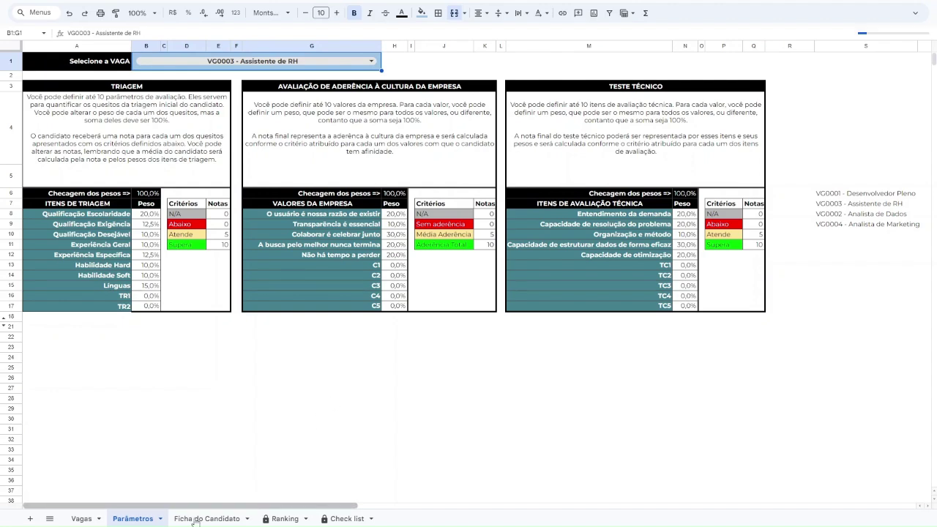
{"action": "left_click", "coordinate": [195, 521]}
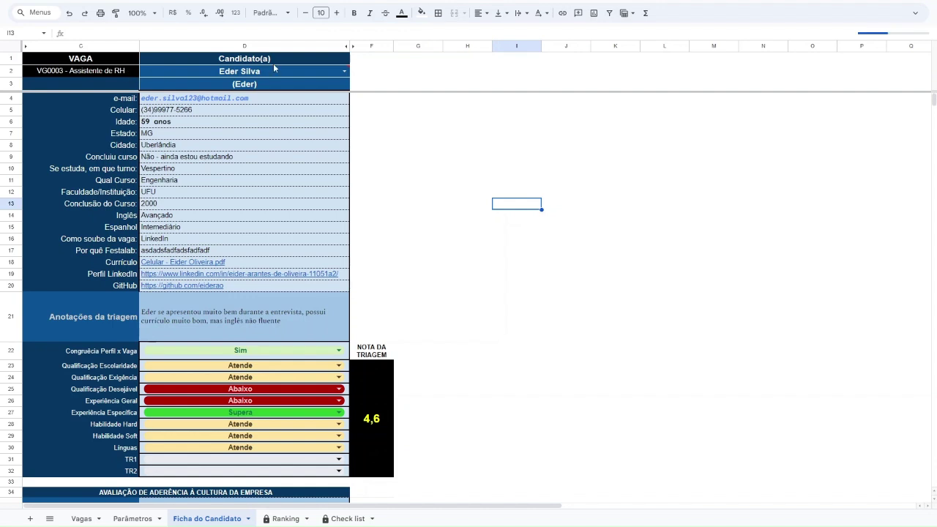
{"action": "left_click", "coordinate": [343, 70]}
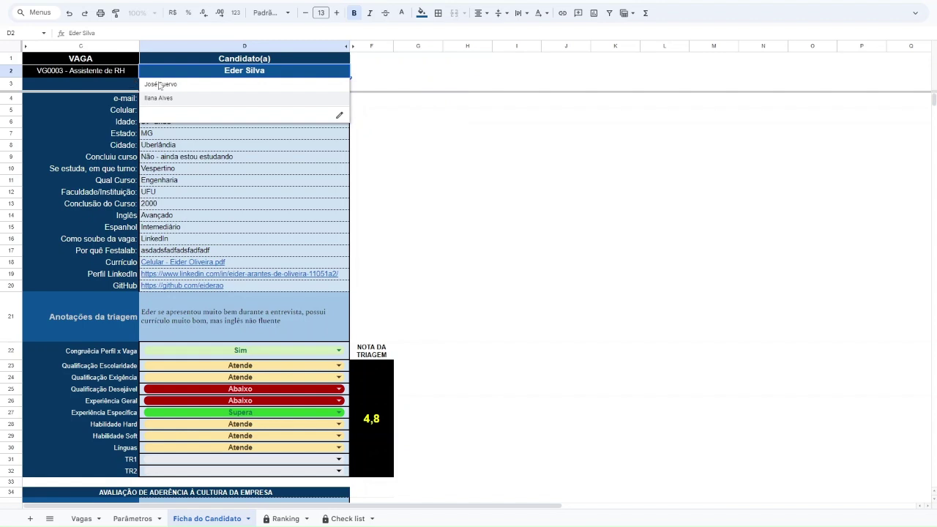
{"action": "left_click", "coordinate": [156, 99]}
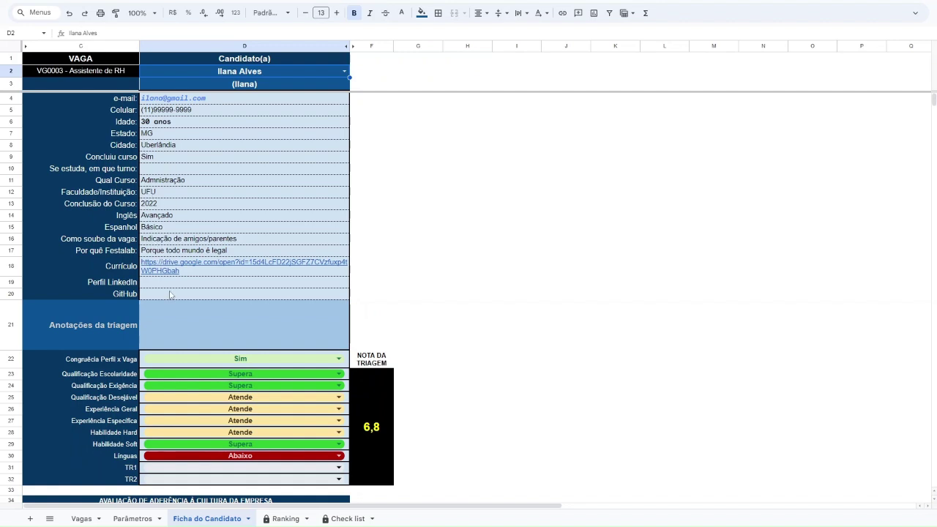
Enter "asdfaasldfhasdfkjhasdfjhsdkfjhasdf" as the candidate's Anotações da triagem.
{"action": "left_click", "coordinate": [208, 318]}
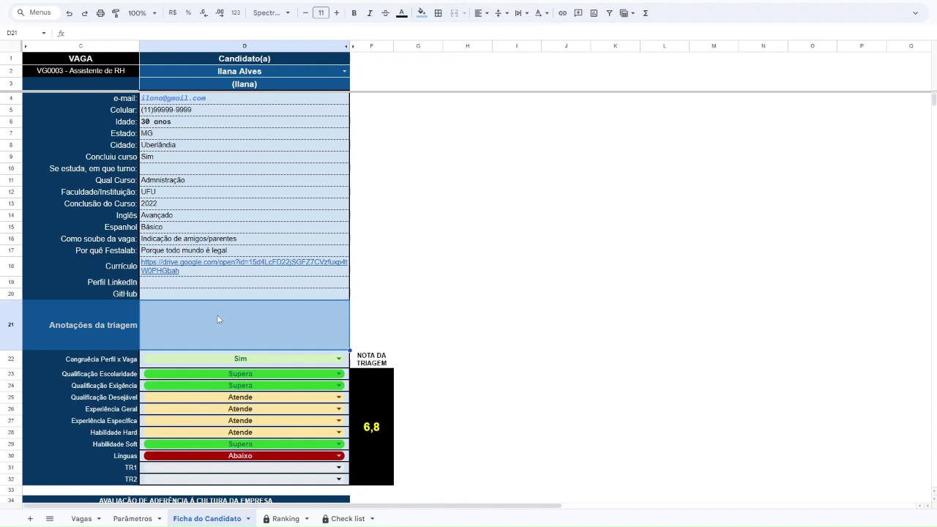
{"action": "type", "text": "asdfaasldfhasdfkjhasdfjhsdkfjhasdf"}
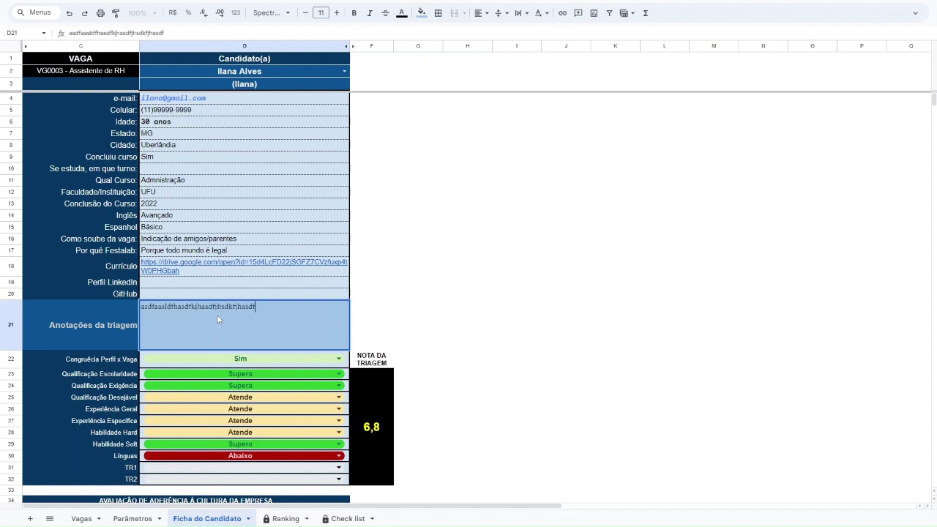
{"action": "key", "text": "Return"}
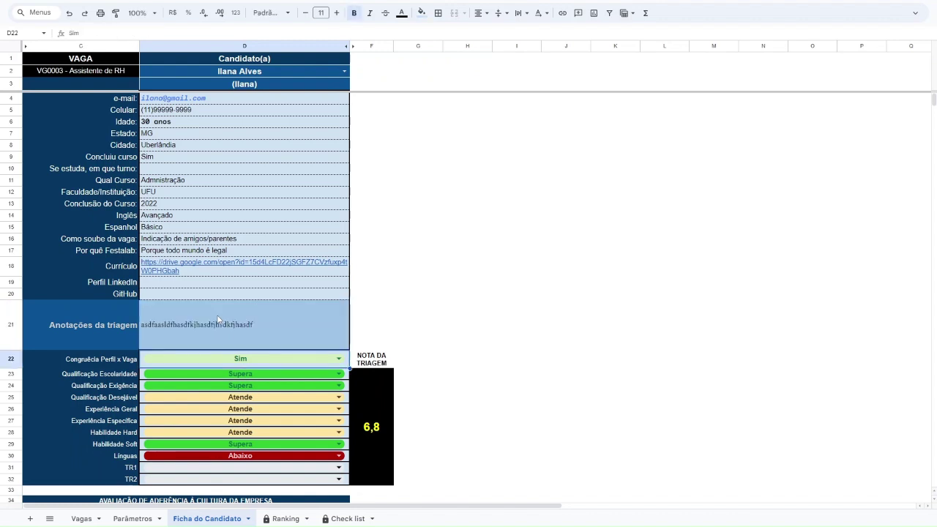
Add two new lines to the Anotações da triagem: "asdçlfkasdfoqiweur qweoriu qweroiwerulasdkjf" and "asdfakdsjflaskdjflaksdjf".
{"action": "left_click", "coordinate": [218, 319]}
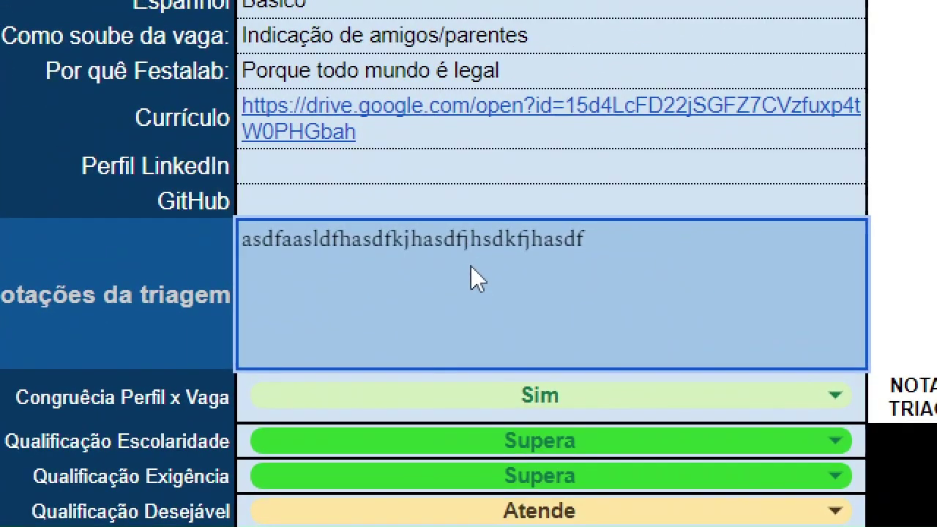
{"action": "double_click", "coordinate": [219, 316]}
{"action": "key", "text": "alt+Return"}
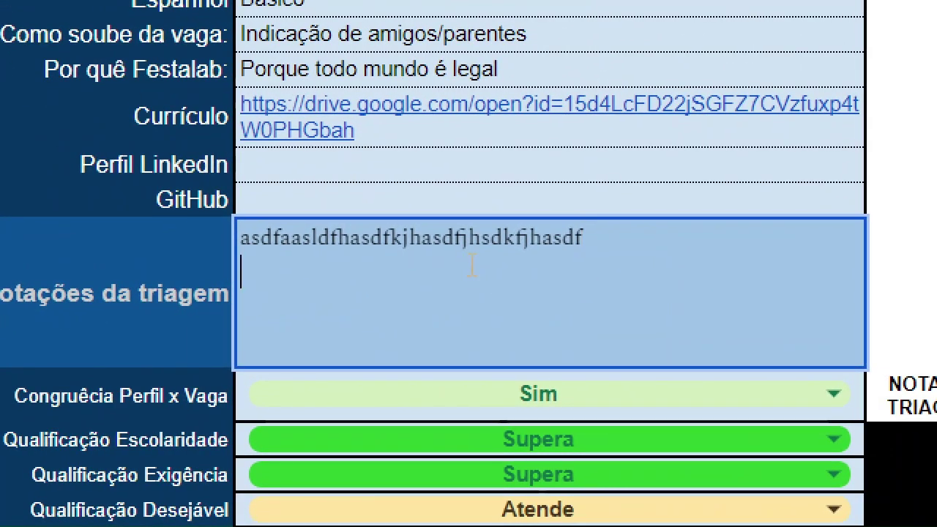
{"action": "type", "text": "asdçlfkasdfo"}
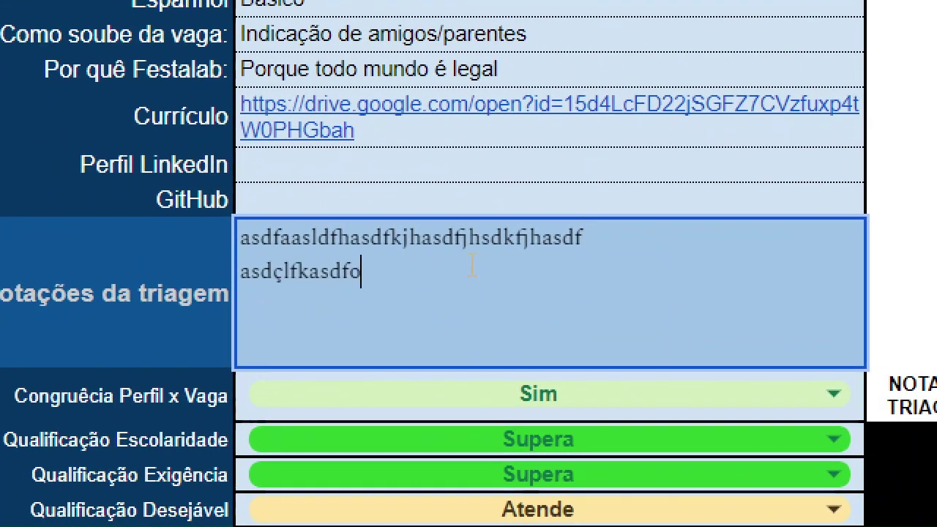
{"action": "type", "text": "qiweur qweoriu qweroiweru"}
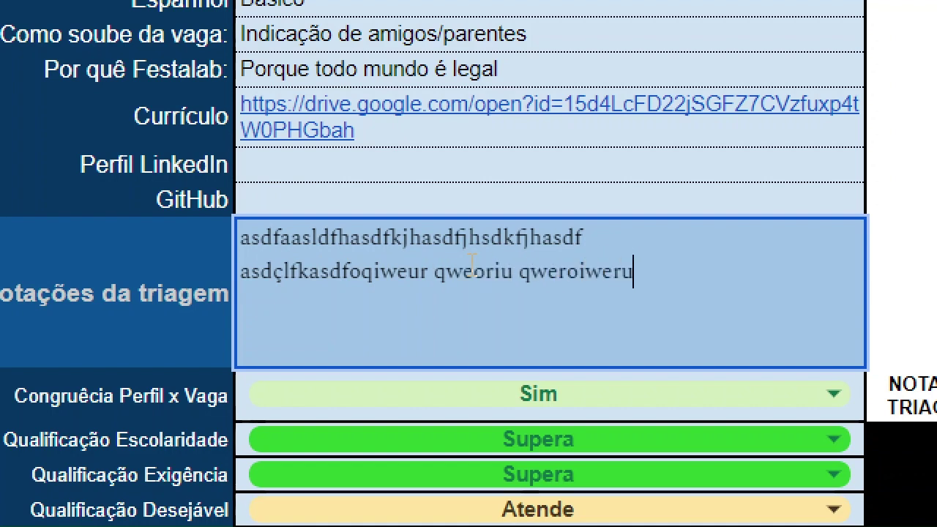
{"action": "type", "text": "lasdkjf"}
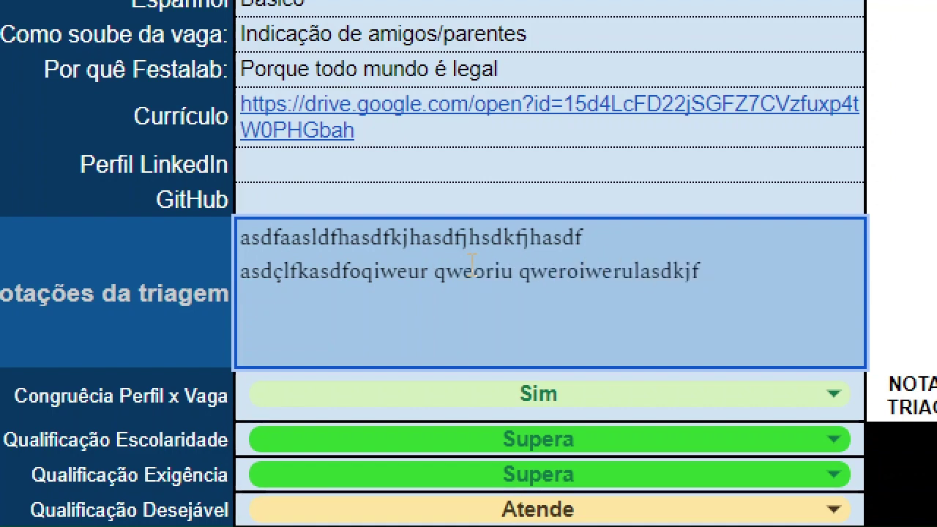
{"action": "key", "text": "alt+Return"}
{"action": "type", "text": "asdfakdsjflaskdjflaksdjf"}
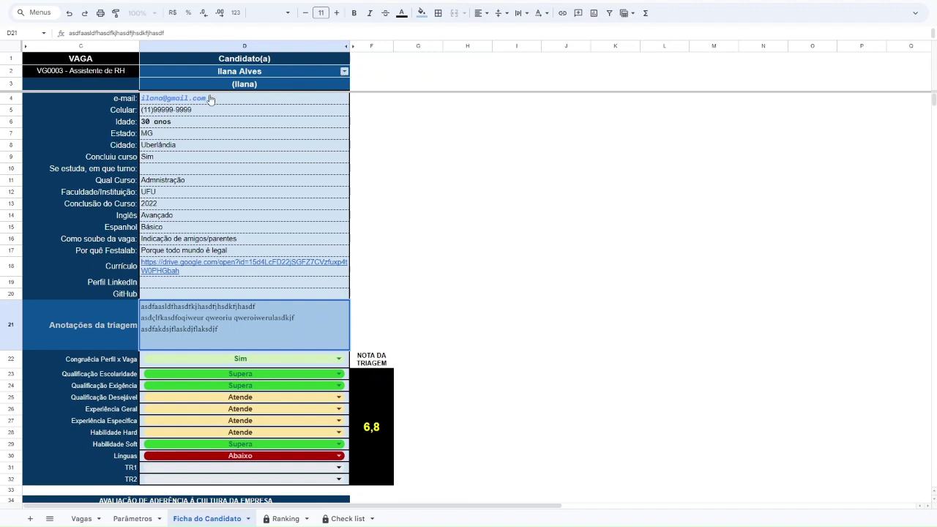
View the first listed candidate's record for the vacancy and return to the record of the candidate with the new screening notes.
{"action": "double_click", "coordinate": [323, 70]}
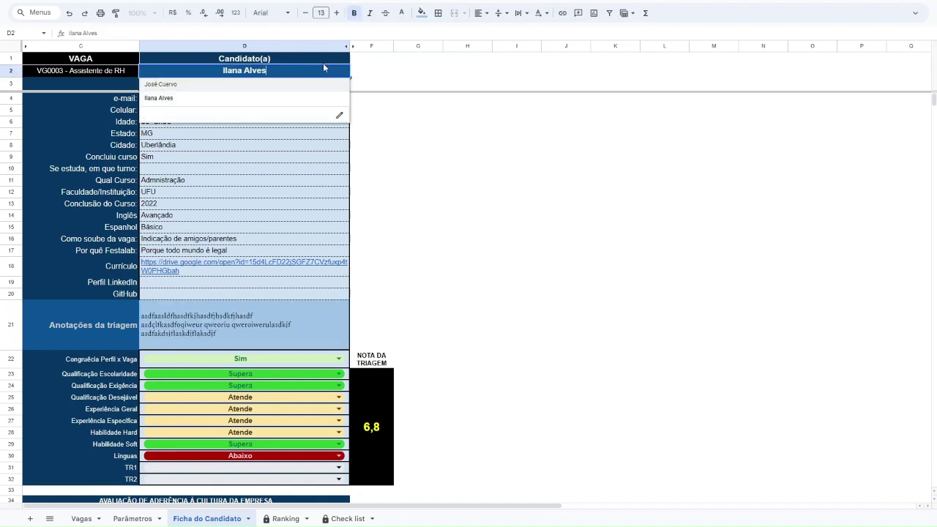
{"action": "left_click", "coordinate": [161, 85]}
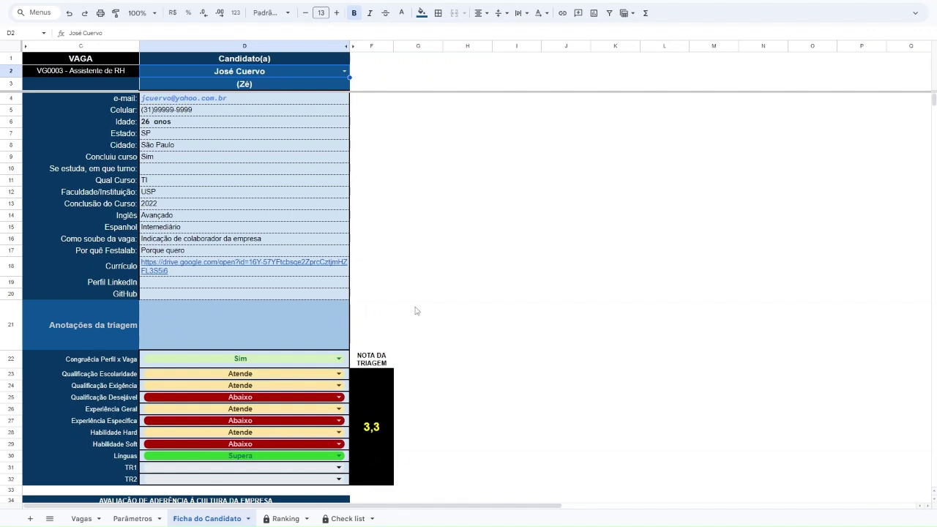
{"action": "left_click", "coordinate": [343, 71]}
{"action": "key", "text": "Return"}
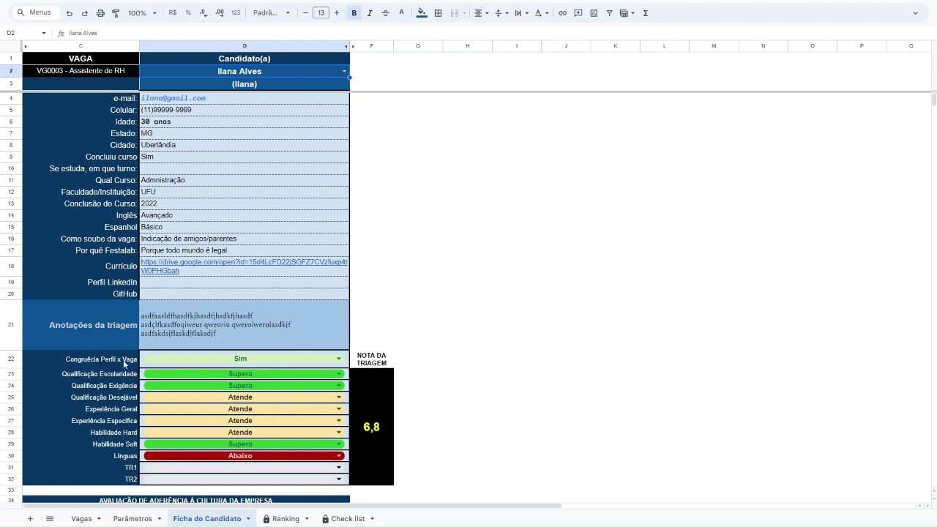
Check the VG0003 weights in Parâmetros and examine the culture adherence and technical test sections of the candidate's record.
{"action": "left_click", "coordinate": [132, 518]}
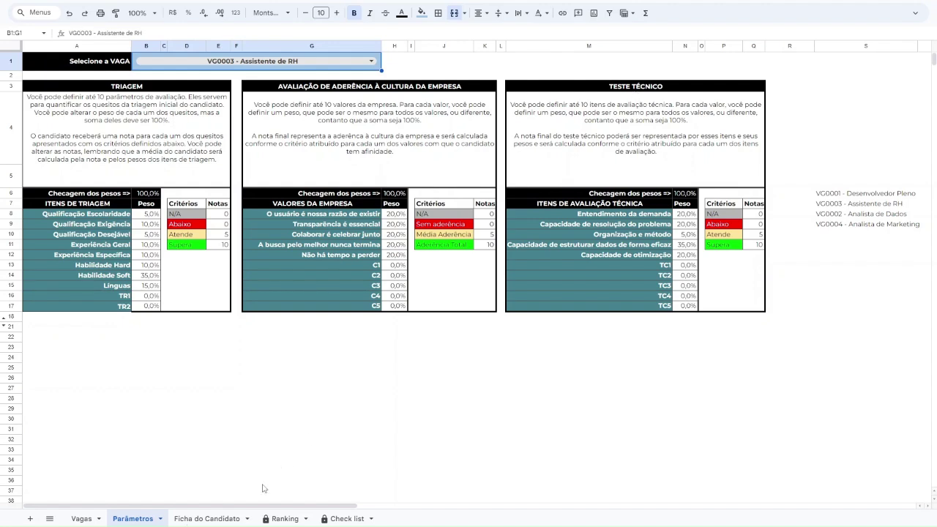
{"action": "left_click", "coordinate": [192, 521]}
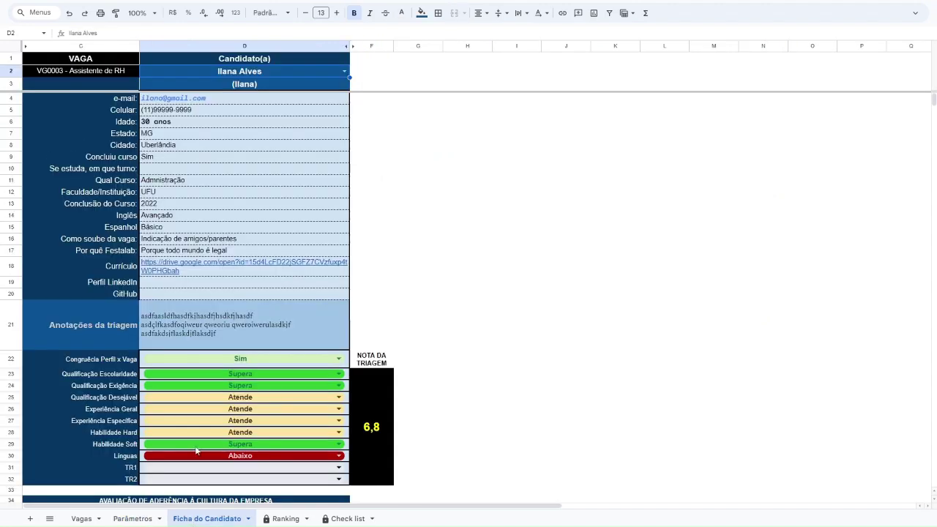
{"action": "scroll", "coordinate": [290, 363], "scroll_direction": "down", "scroll_amount": 10}
{"action": "scroll", "coordinate": [290, 362], "scroll_direction": "down", "scroll_amount": 3}
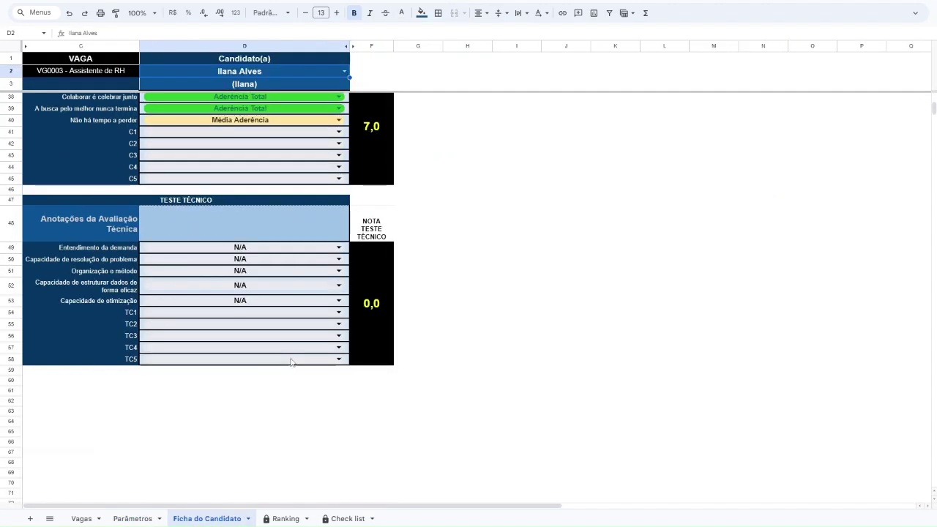
{"action": "scroll", "coordinate": [289, 366], "scroll_direction": "up", "scroll_amount": 5}
{"action": "scroll", "coordinate": [288, 367], "scroll_direction": "up", "scroll_amount": 5}
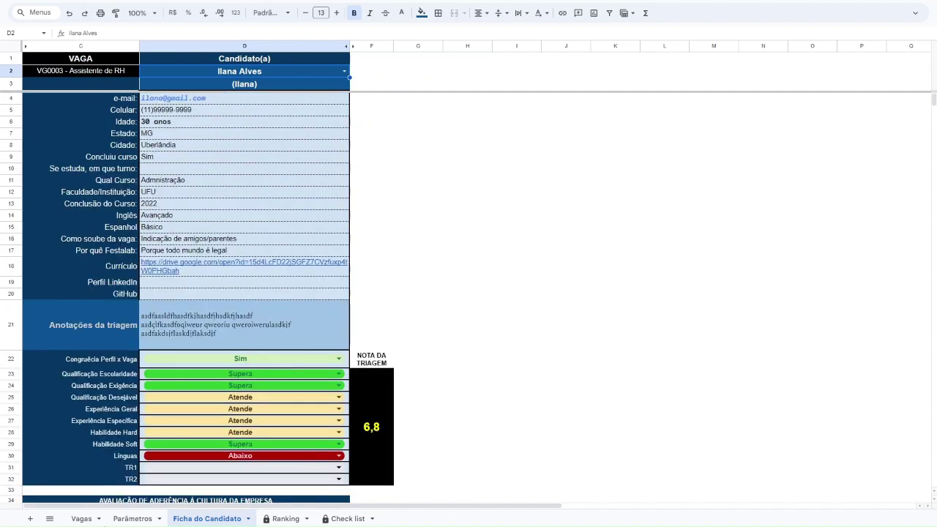
Select the VG0004 - Analista de Marketing vacancy in Parâmetros and load its candidate in the Ficha do Candidato sheet.
{"action": "left_click", "coordinate": [132, 519]}
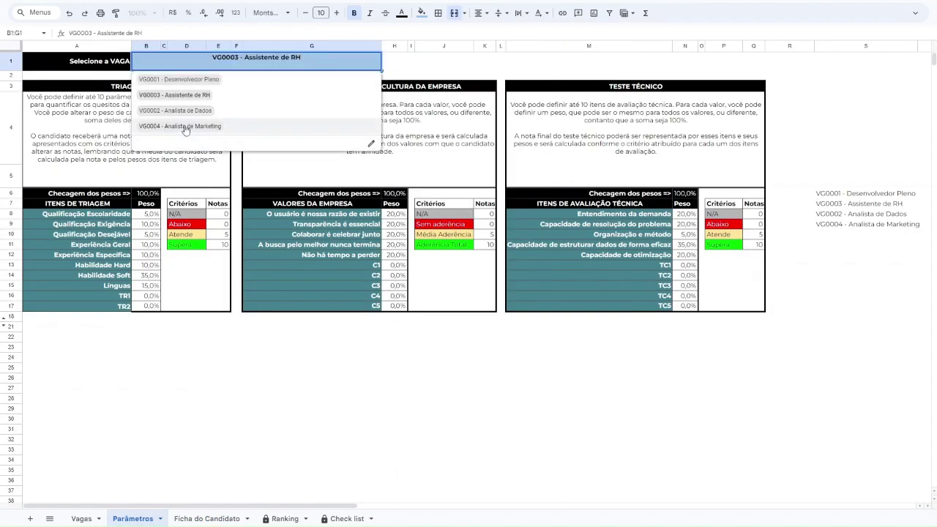
{"action": "left_click", "coordinate": [186, 129]}
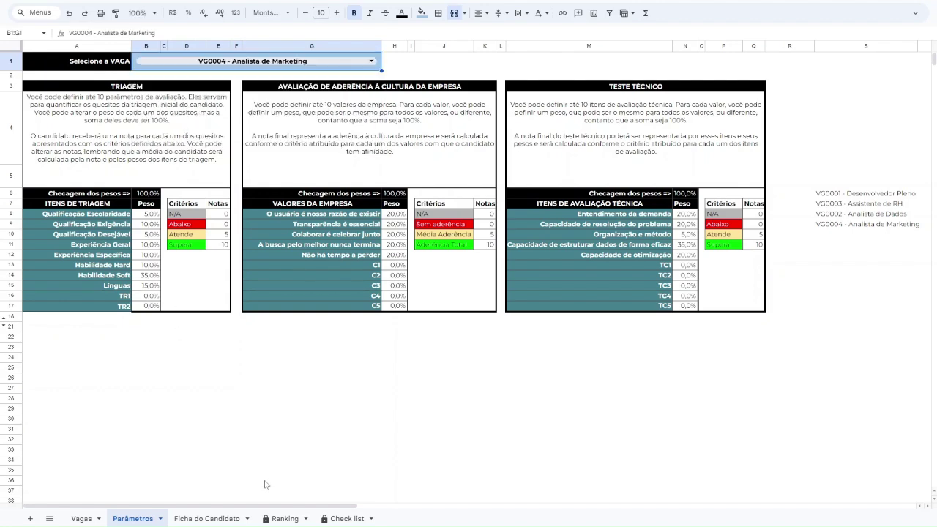
{"action": "left_click", "coordinate": [201, 519]}
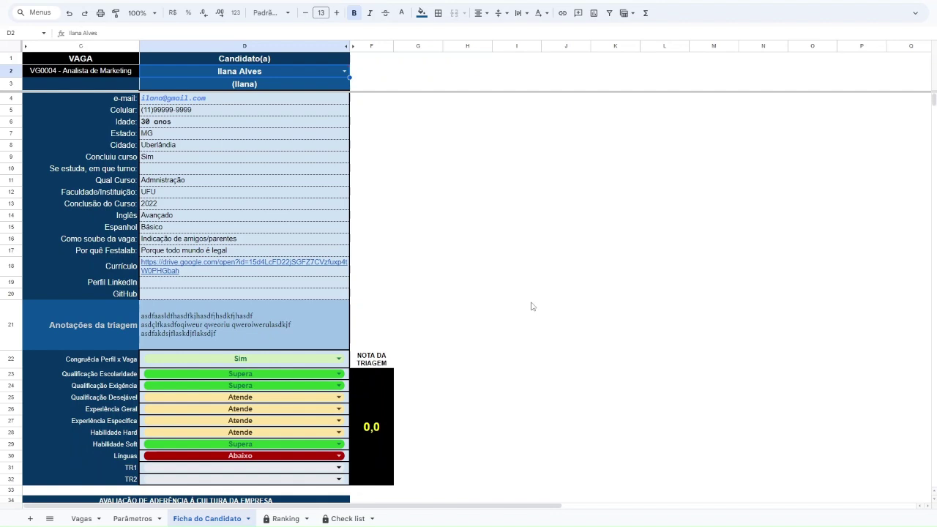
{"action": "left_click", "coordinate": [344, 71]}
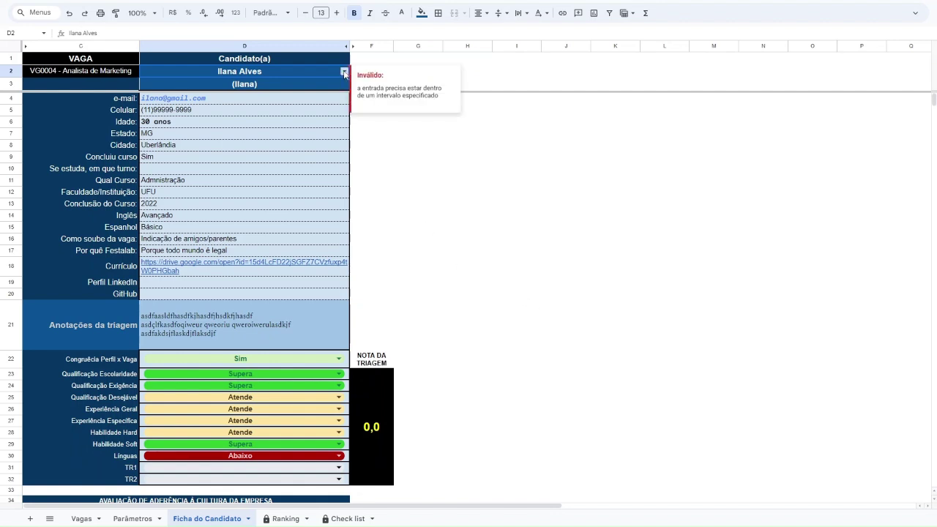
{"action": "key", "text": "Return"}
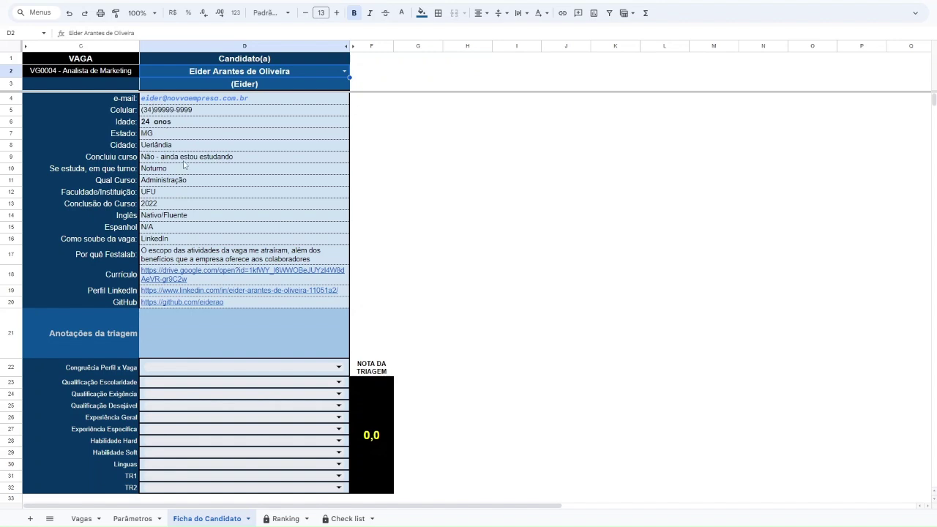
Preview the candidate's profile links and select the empty Anotações da triagem field.
{"action": "mouse_move", "coordinate": [186, 302]}
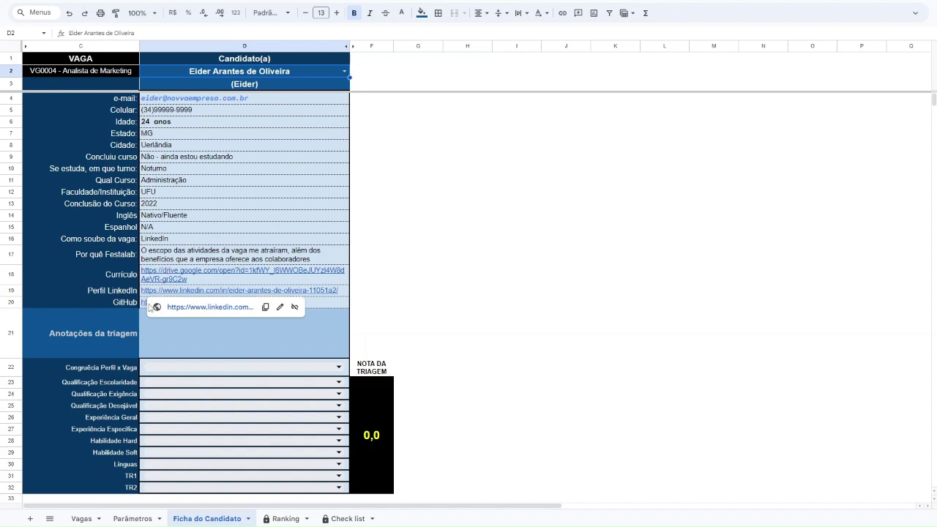
{"action": "left_click", "coordinate": [564, 315]}
{"action": "left_click", "coordinate": [204, 336]}
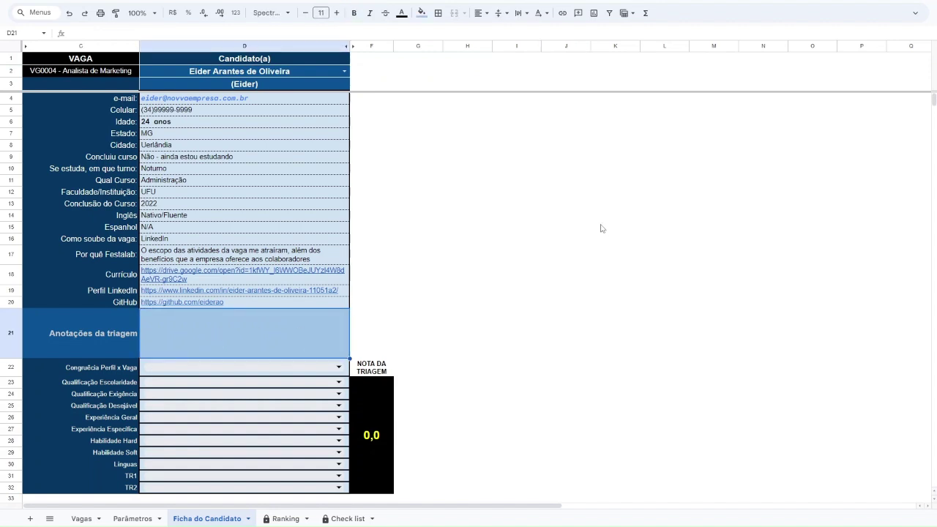
Enter three lines of placeholder text, beginning with "asdlfkjasdlfkjalsdfj", in the candidate's Anotações da triagem field.
{"action": "type", "text": "asdlfkjasdlfkjalsdfj "}
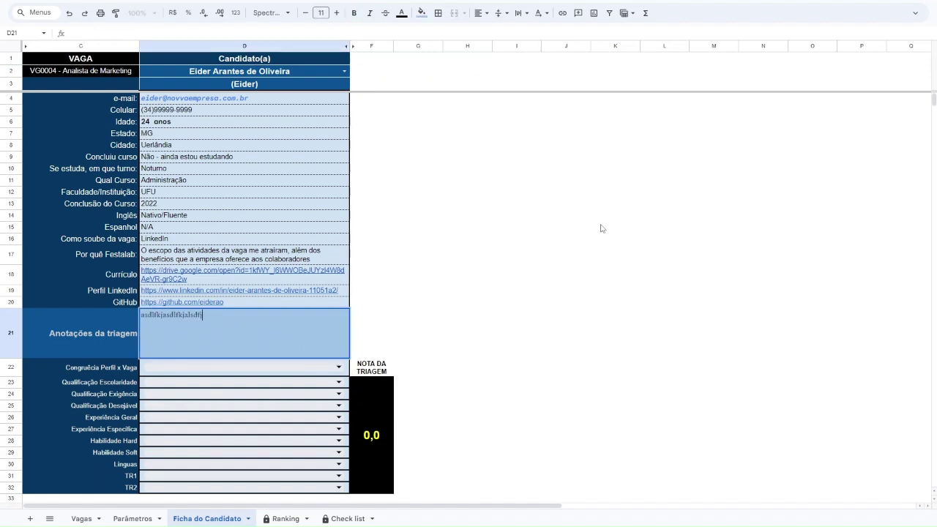
{"action": "type", "text": "asldfkjascdflkjascdlfkjascldfkjalsdcfkj "}
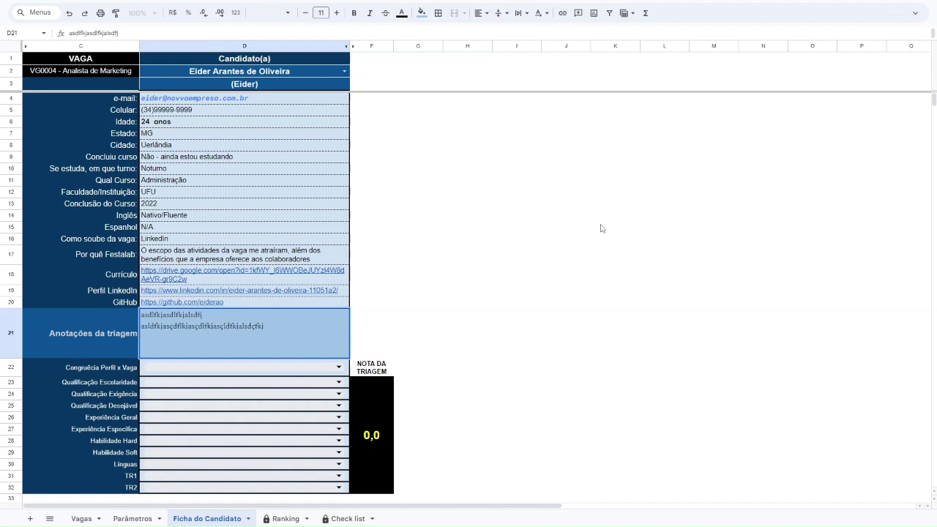
{"action": "type", "text": "asçldfkjalçsdfkjalsdkfjalçsdkfjaçlsdkfjasf"}
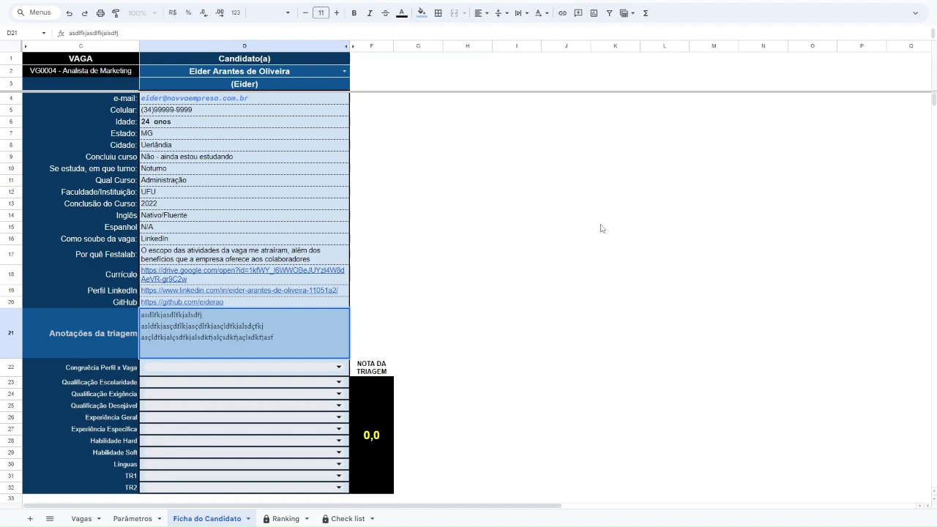
{"action": "key", "text": "Return"}
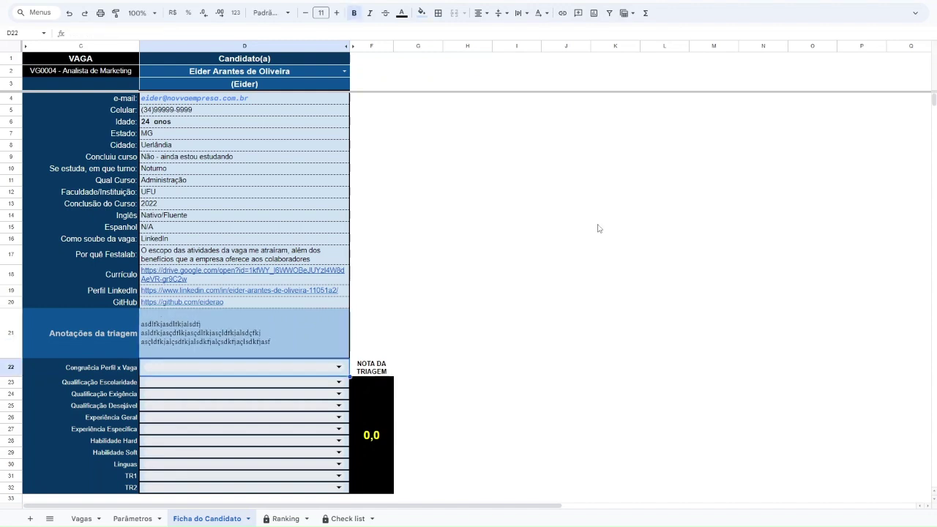
Answer the candidate's Congruência Perfil x Vaga with Não, and change the answer to Sim.
{"action": "scroll", "coordinate": [502, 404], "scroll_direction": "down", "scroll_amount": 3}
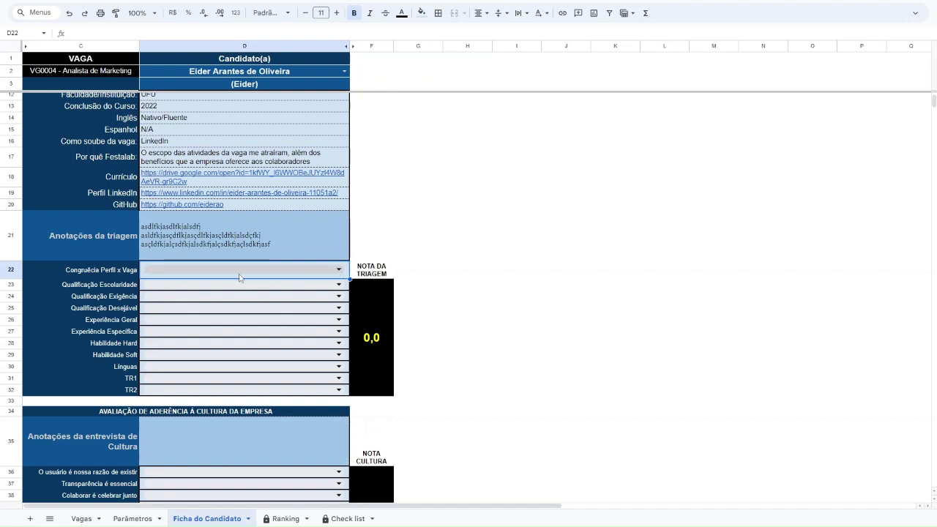
{"action": "left_click", "coordinate": [339, 271]}
{"action": "left_click", "coordinate": [446, 277]}
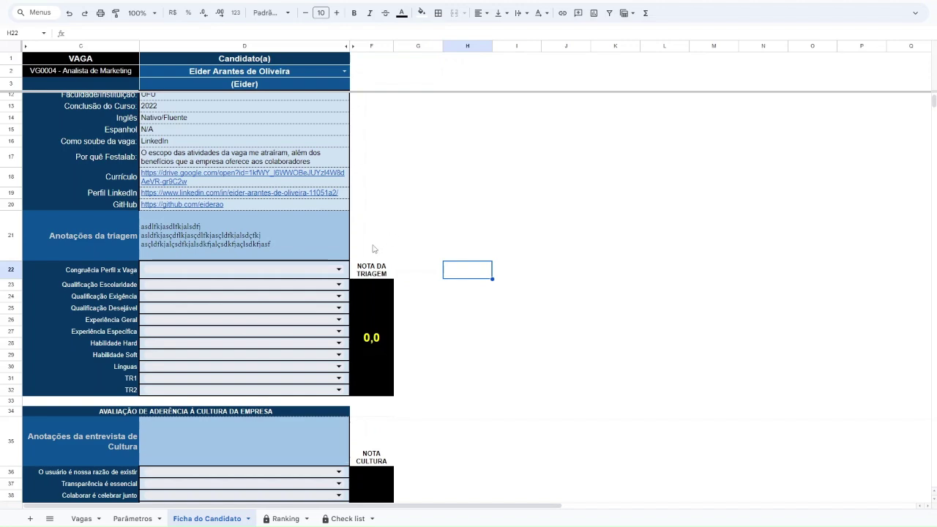
{"action": "scroll", "coordinate": [374, 248], "scroll_direction": "up", "scroll_amount": 3}
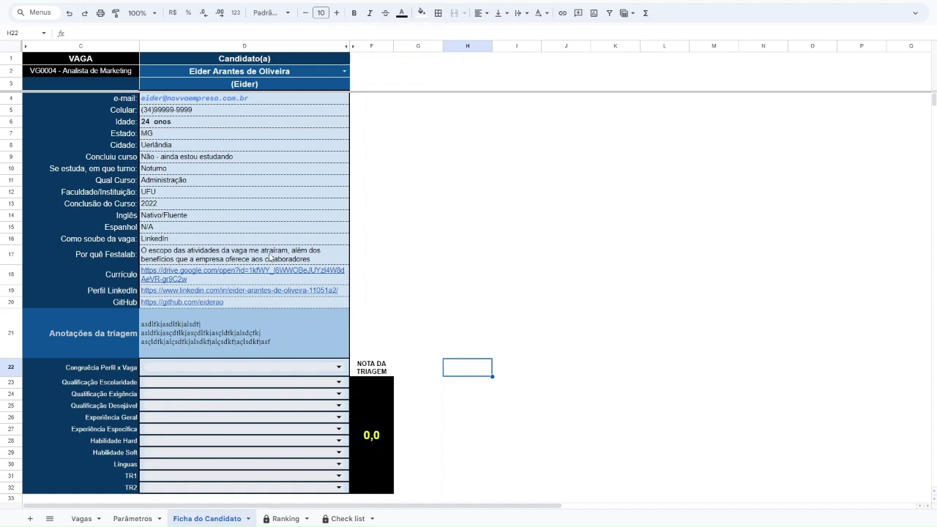
{"action": "scroll", "coordinate": [271, 257], "scroll_direction": "down", "scroll_amount": 2}
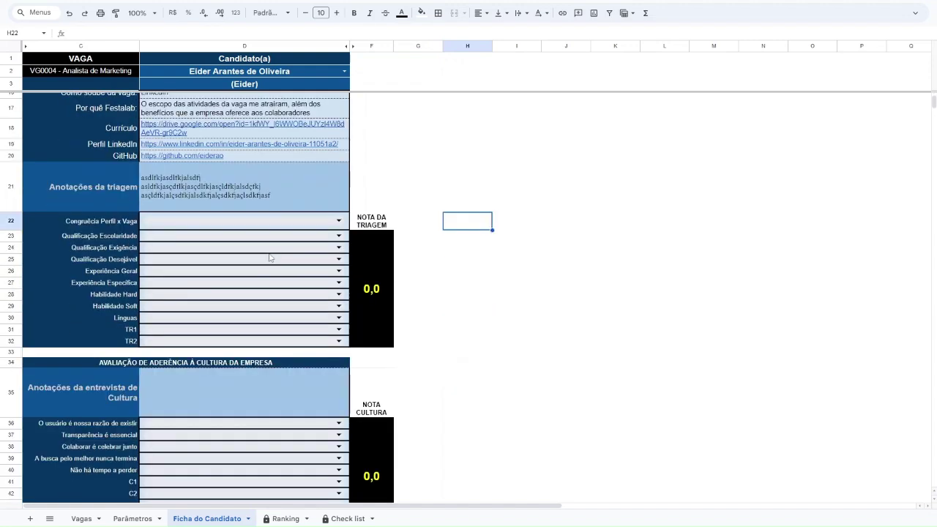
{"action": "left_click", "coordinate": [339, 220]}
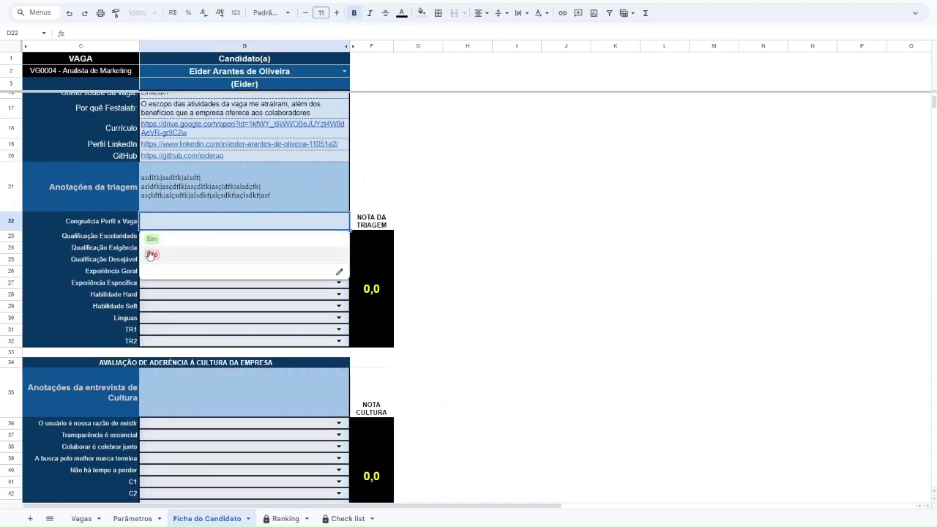
{"action": "key", "text": "Return"}
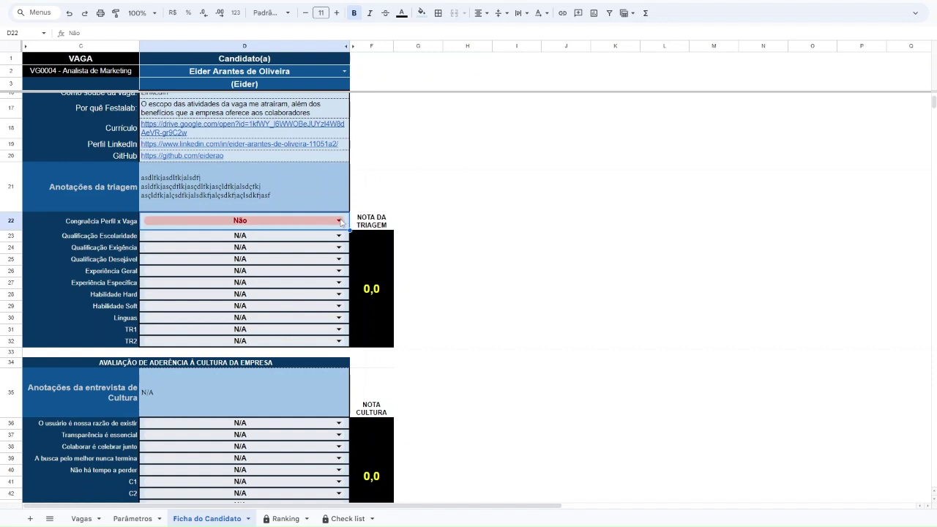
{"action": "left_click", "coordinate": [340, 222]}
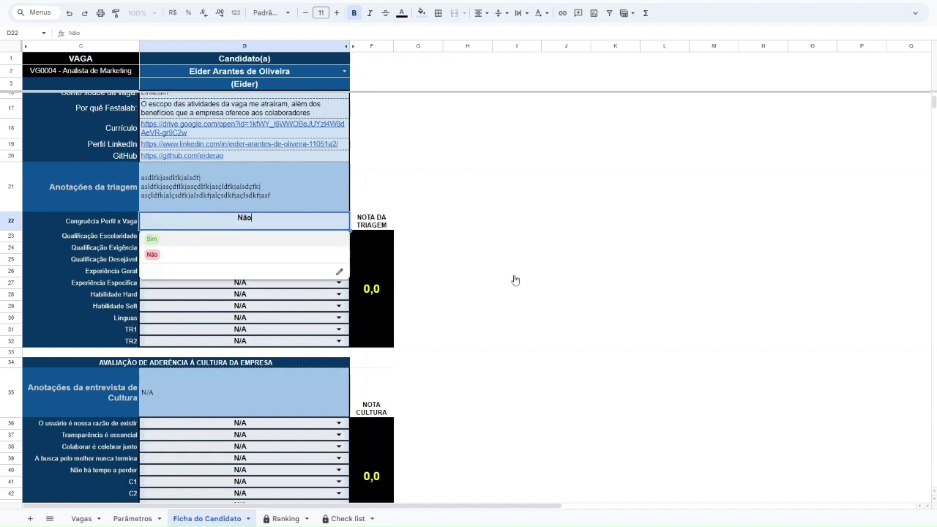
{"action": "key", "text": "Down"}
{"action": "key", "text": "Return"}
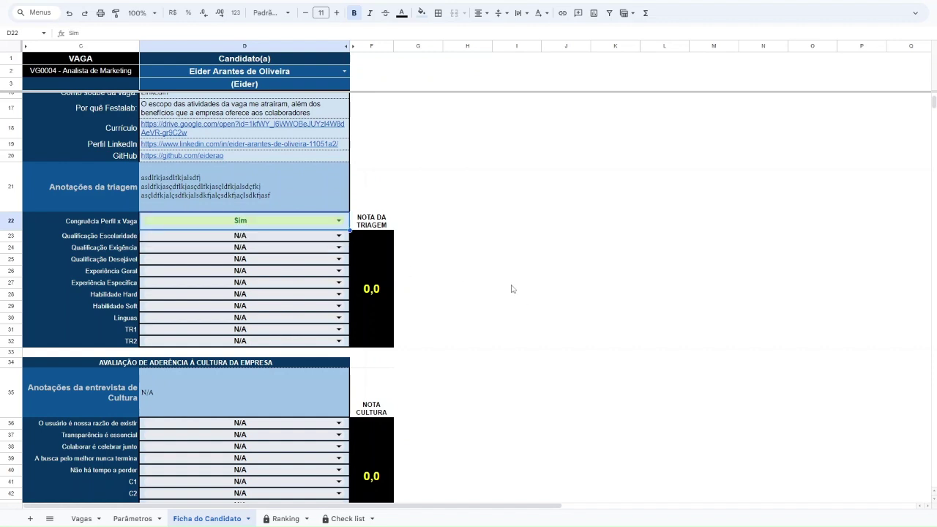
Rate Qualificação Escolaridade as Supera and view the rating options for Qualificação Exigência.
{"action": "left_click", "coordinate": [339, 237]}
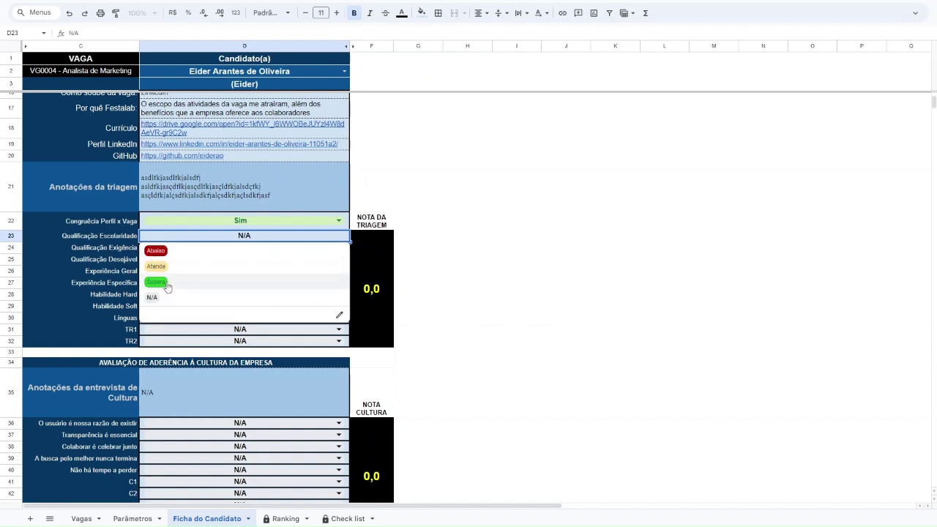
{"action": "key", "text": "Return"}
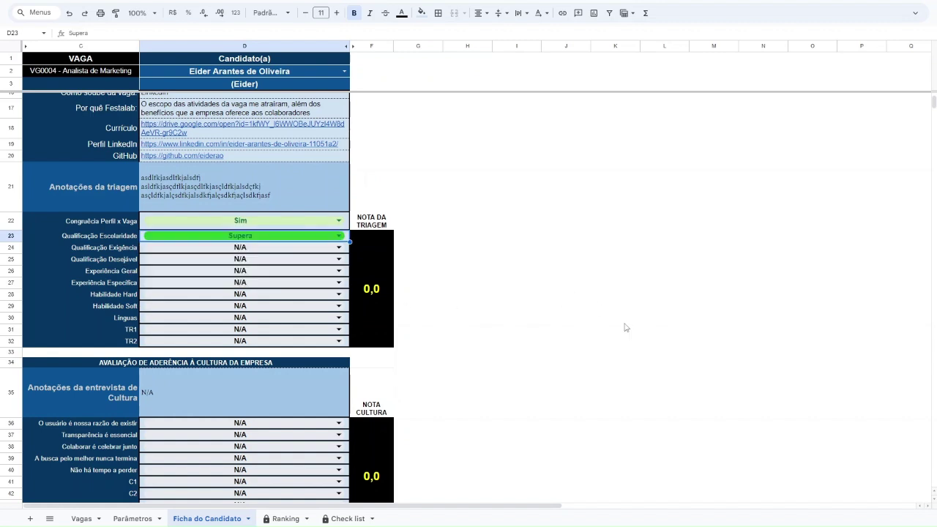
{"action": "left_click", "coordinate": [121, 249]}
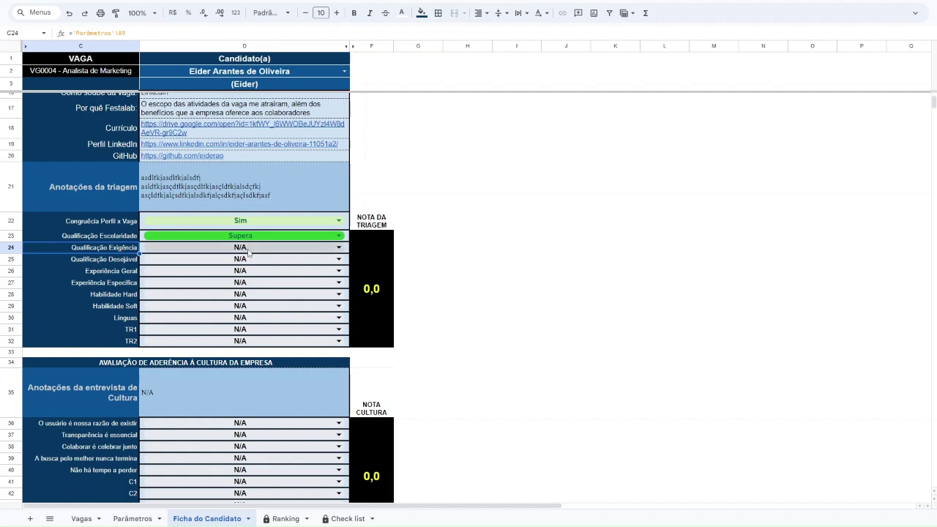
{"action": "left_click", "coordinate": [276, 249]}
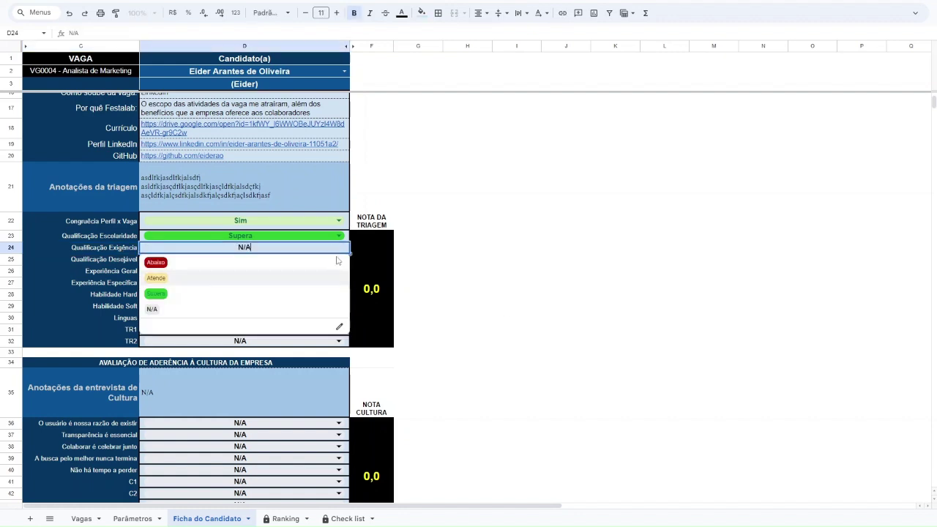
{"action": "left_click", "coordinate": [517, 317]}
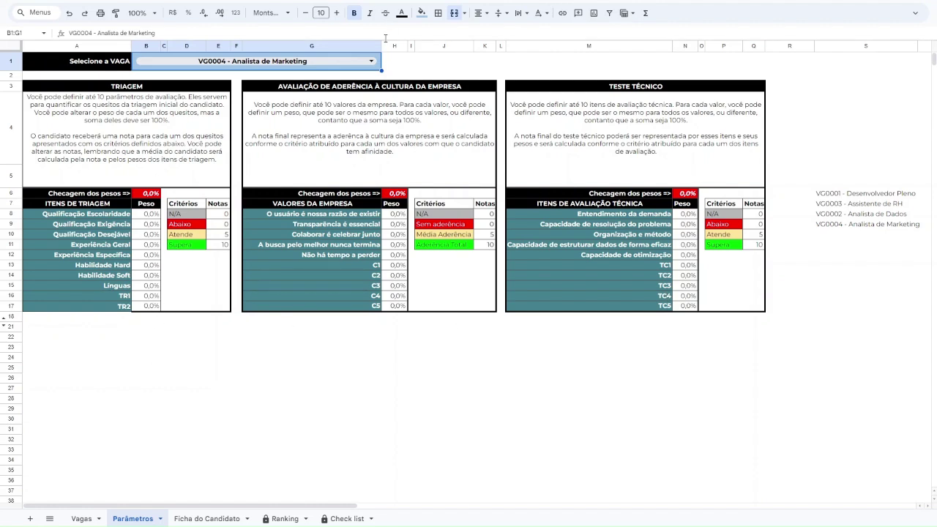
Select the VG0001 - Desenvolvedor Pleno vacancy in Parâmetros and return to Ficha do Candidato to check its candidate list.
{"action": "left_click", "coordinate": [373, 63]}
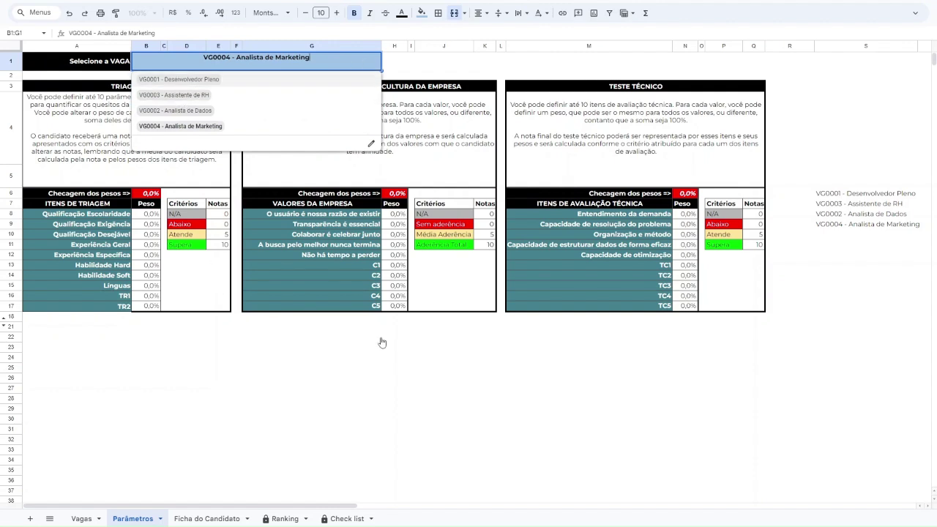
{"action": "key", "text": "Return"}
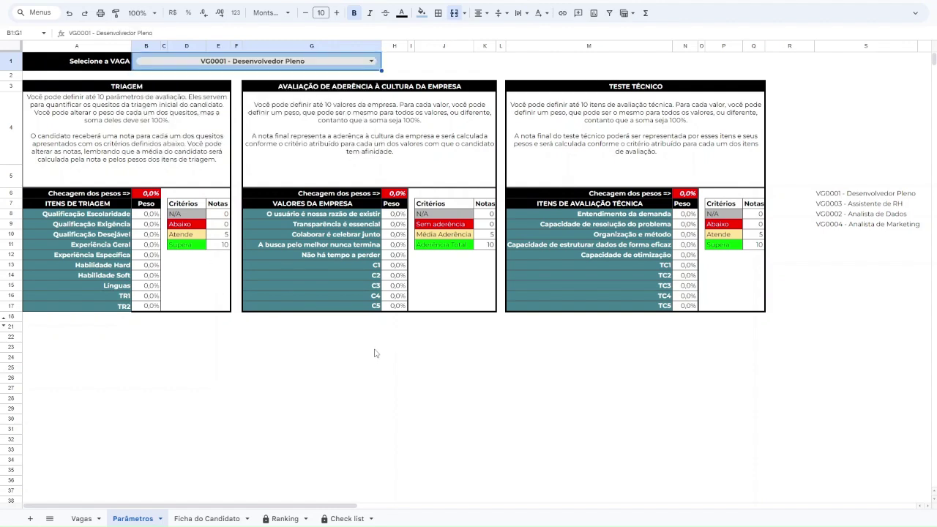
{"action": "left_click", "coordinate": [204, 519]}
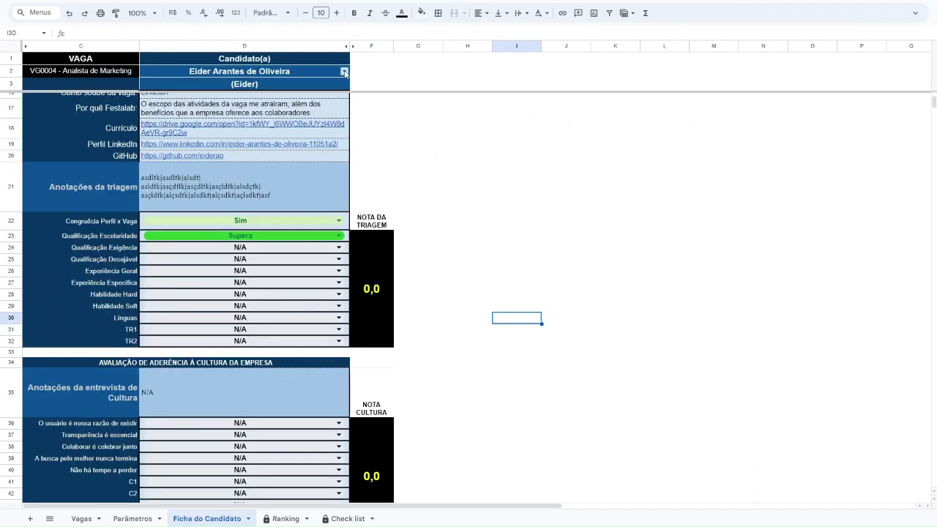
{"action": "left_click", "coordinate": [344, 73]}
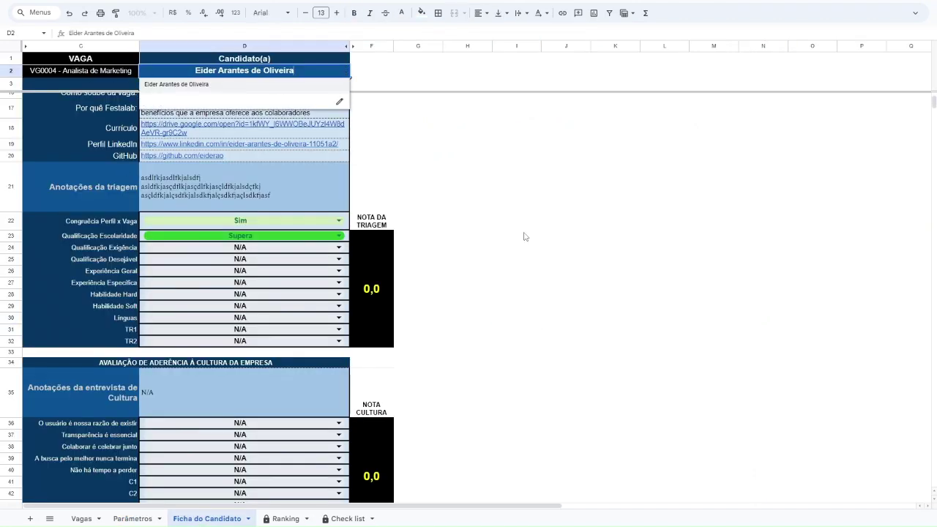
{"action": "left_click_drag", "start_coordinate": [516, 235], "coordinate": [516, 220]}
{"action": "left_click", "coordinate": [468, 144]}
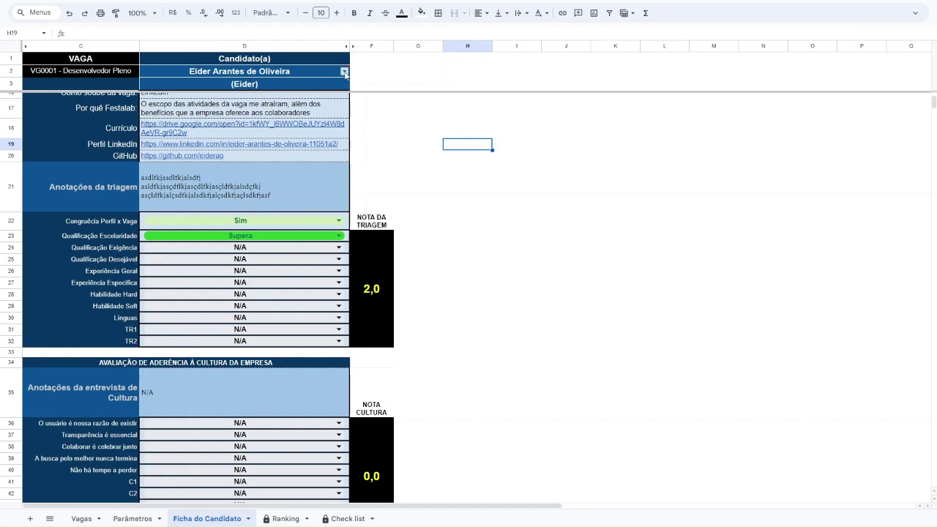
Load the second listed VG0001 candidate in Ficha do Candidato and view the personal details and screening section.
{"action": "left_click", "coordinate": [344, 71]}
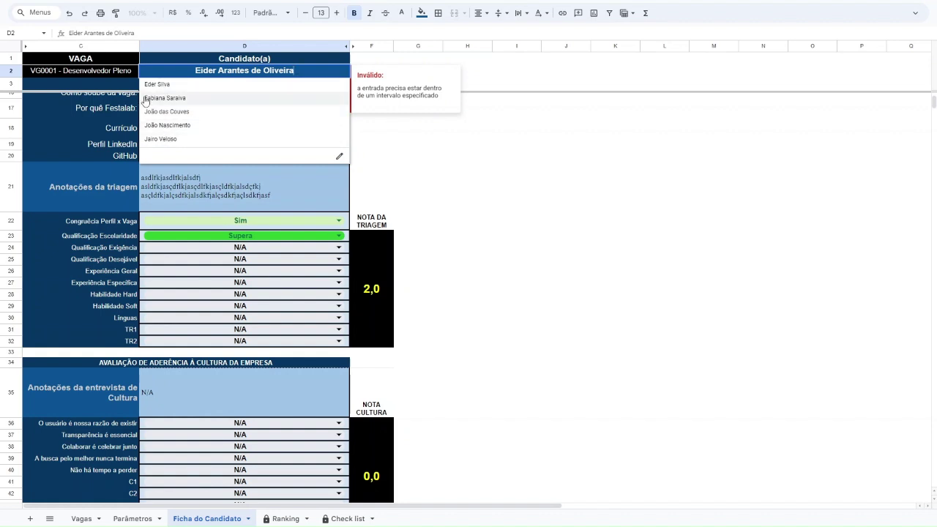
{"action": "left_click", "coordinate": [177, 102]}
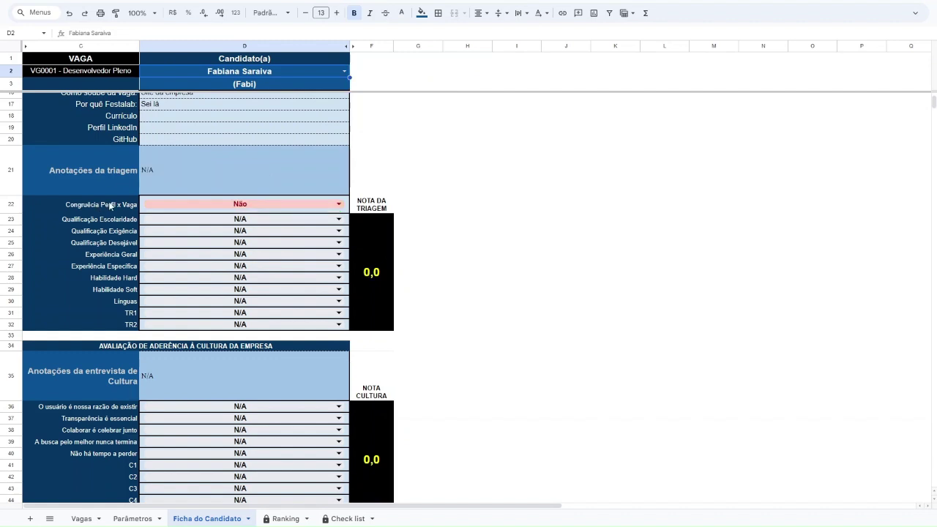
{"action": "scroll", "coordinate": [523, 266], "scroll_direction": "up", "scroll_amount": 4}
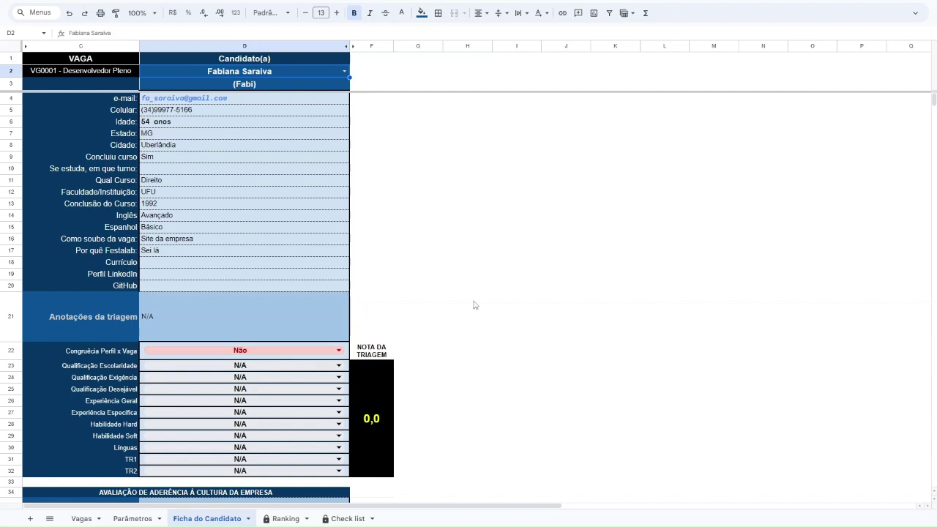
Load the first listed VG0001 candidate's record and inspect the Anotações da triagem field.
{"action": "left_click", "coordinate": [344, 71]}
{"action": "left_click", "coordinate": [175, 88]}
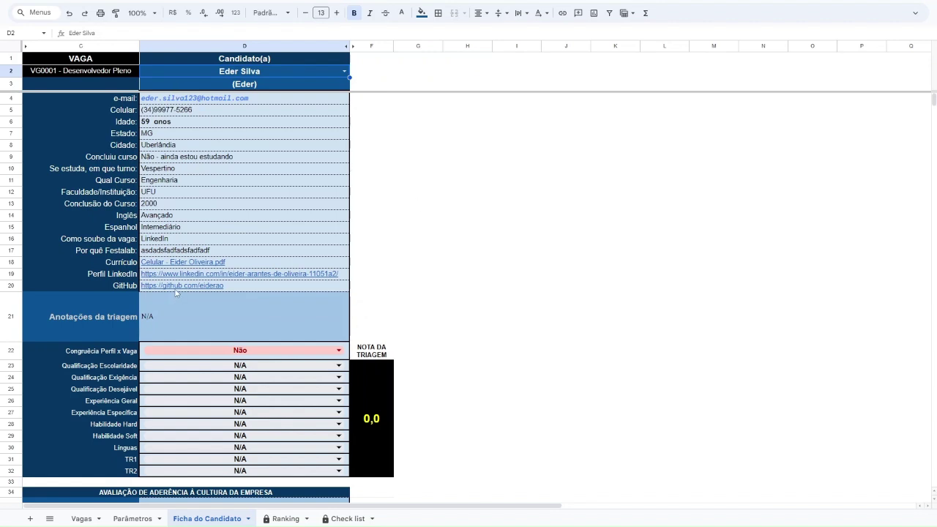
{"action": "left_click", "coordinate": [188, 323]}
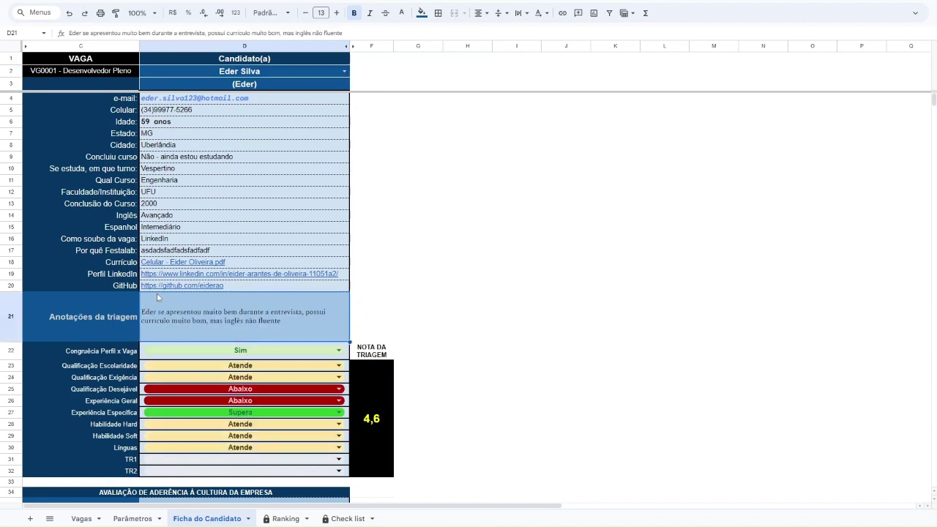
{"action": "left_click", "coordinate": [512, 319]}
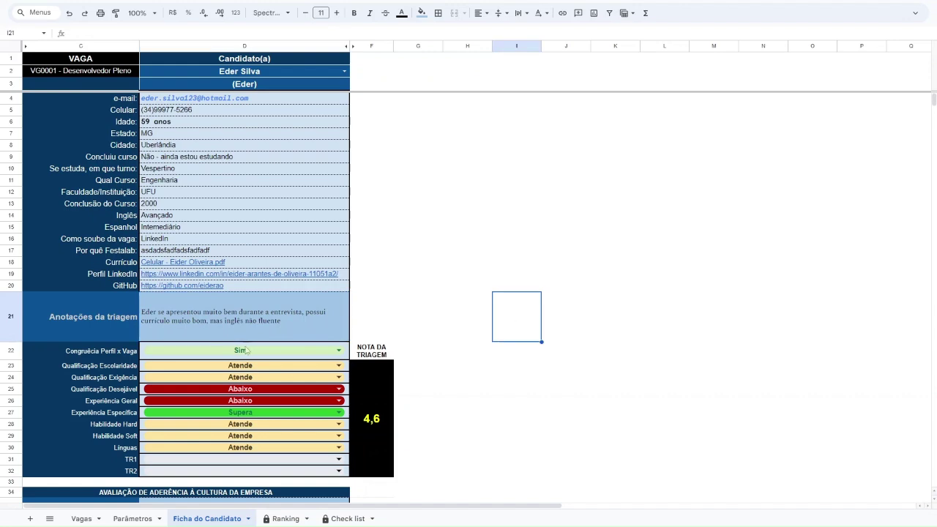
Examine the candidate's screening and culture adherence ratings, including the rating options for "O usuário é nossa razão de existir".
{"action": "scroll", "coordinate": [230, 254], "scroll_direction": "down", "scroll_amount": 3}
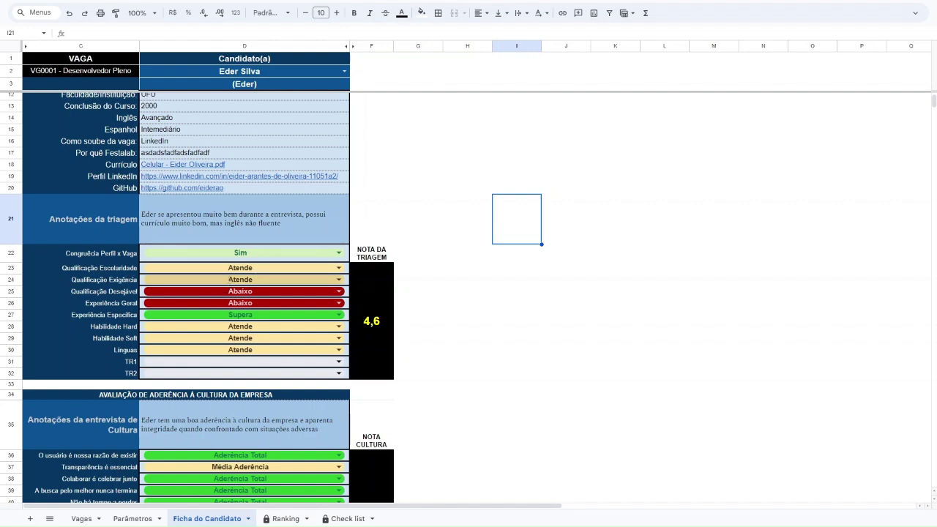
{"action": "left_click", "coordinate": [241, 279]}
{"action": "left_click", "coordinate": [512, 330]}
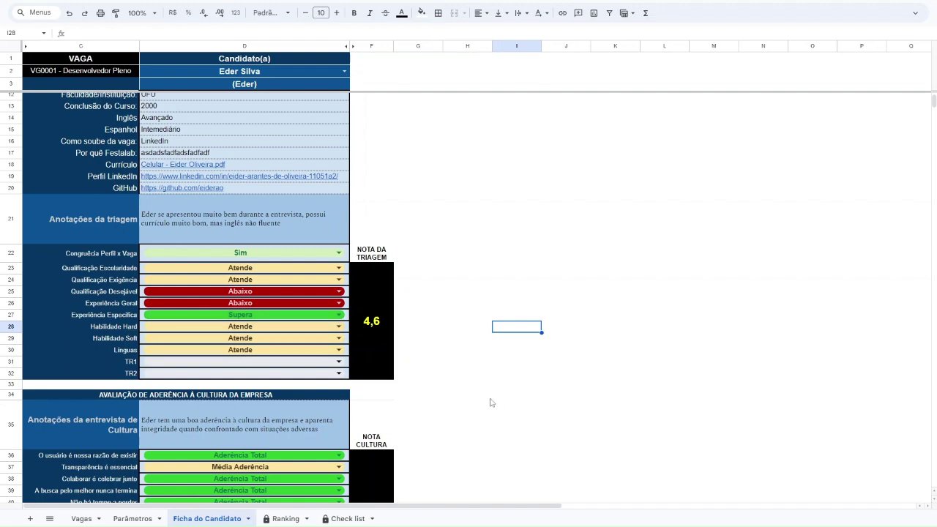
{"action": "scroll", "coordinate": [492, 437], "scroll_direction": "down", "scroll_amount": 1}
{"action": "scroll", "coordinate": [492, 437], "scroll_direction": "down", "scroll_amount": 2}
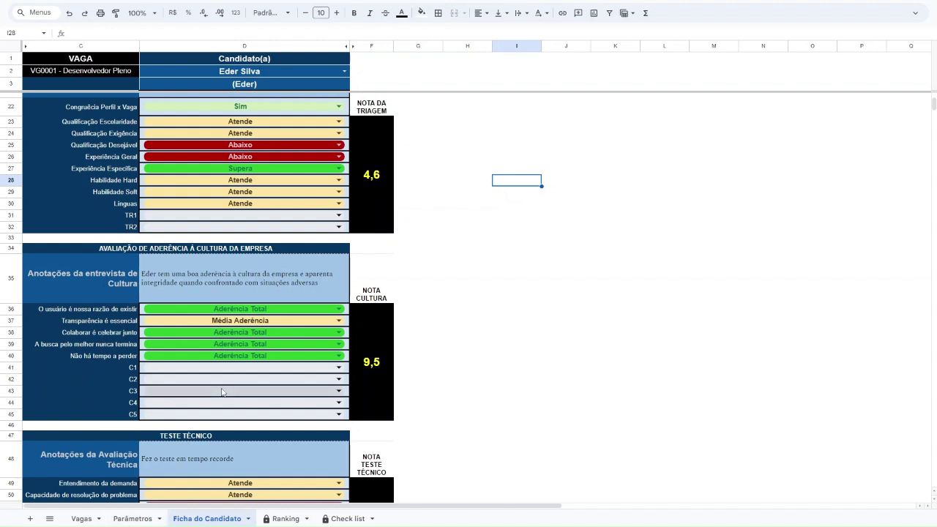
{"action": "left_click", "coordinate": [290, 310]}
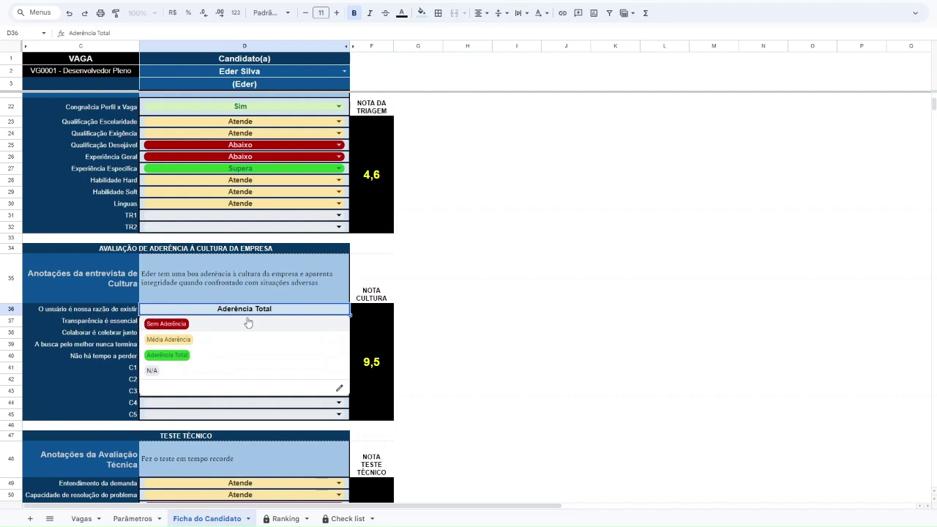
{"action": "left_click", "coordinate": [519, 358]}
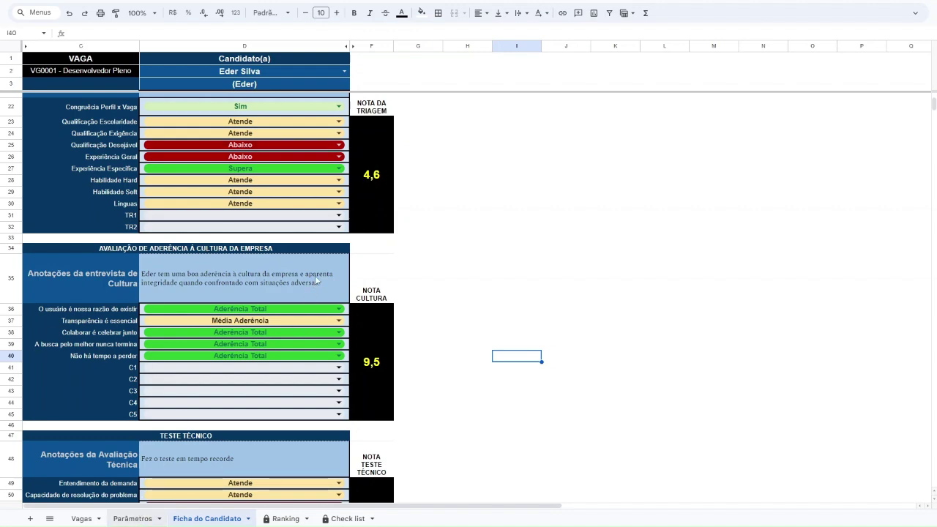
Check the VG0001 weights in Parâmetros and return to the candidate's record to view the Teste Técnico section.
{"action": "key", "text": "ctrl+shift+Page_Up"}
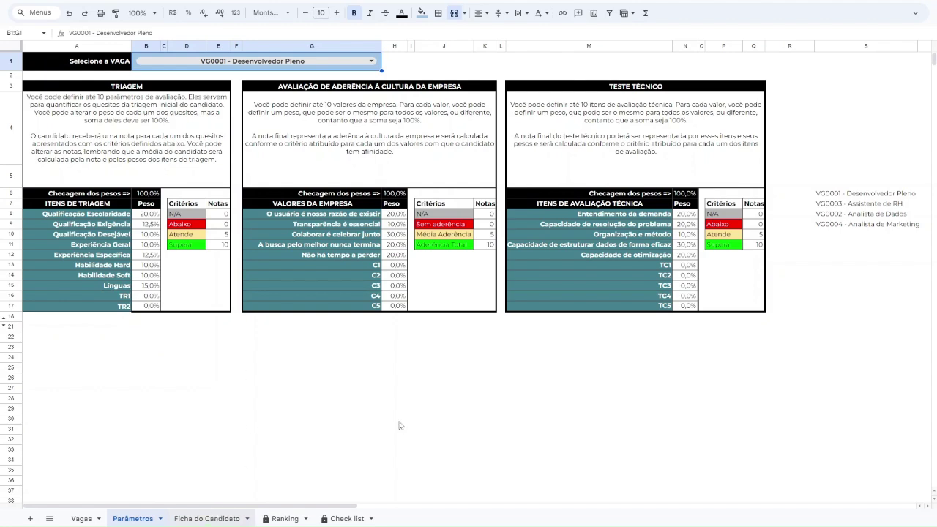
{"action": "key", "text": "ctrl+shift+Page_Down"}
{"action": "scroll", "coordinate": [420, 434], "scroll_direction": "down", "scroll_amount": 2}
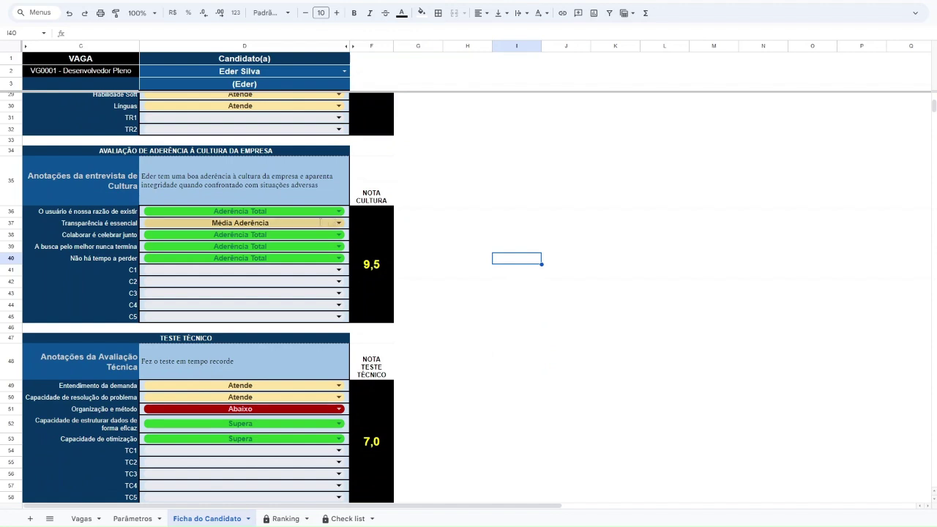
Try the Aderência Total rating for "Transparência é essencial" in the culture section, and set it back to Média Aderência.
{"action": "left_click", "coordinate": [192, 224]}
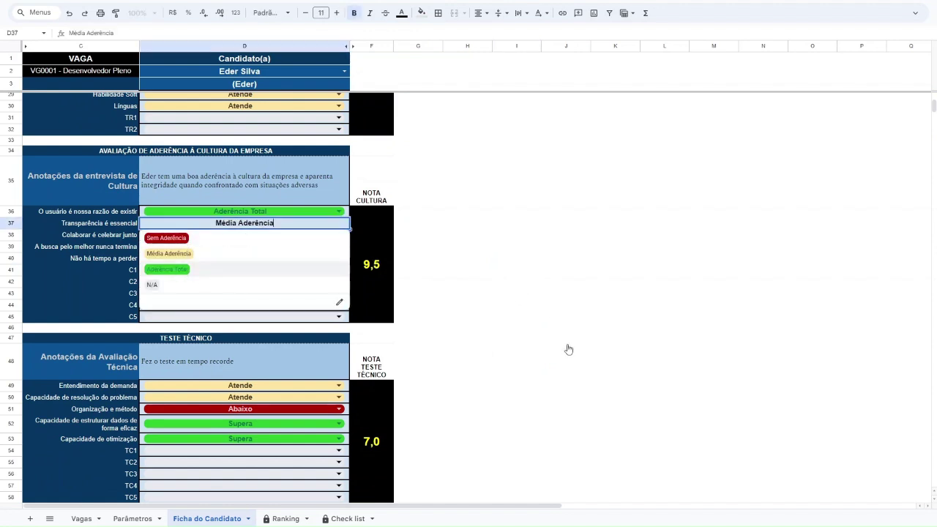
{"action": "key", "text": "Return"}
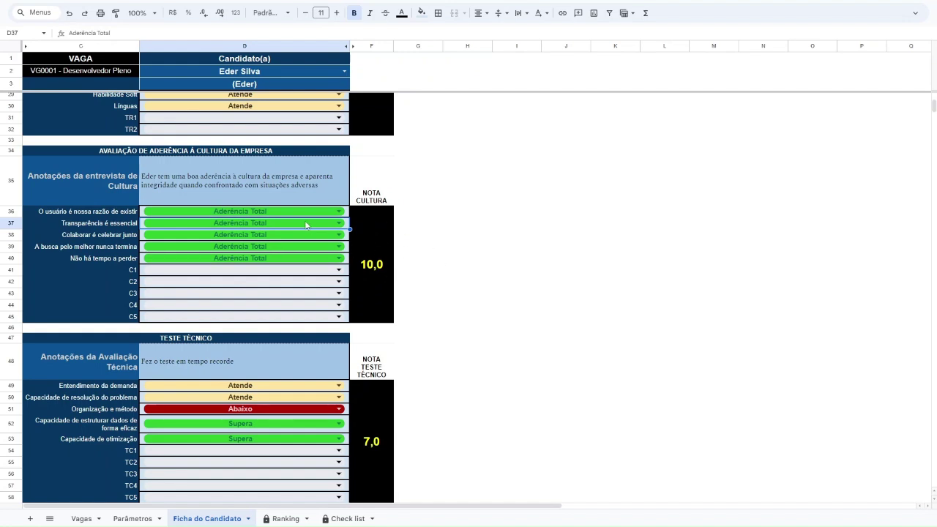
{"action": "left_click", "coordinate": [339, 222]}
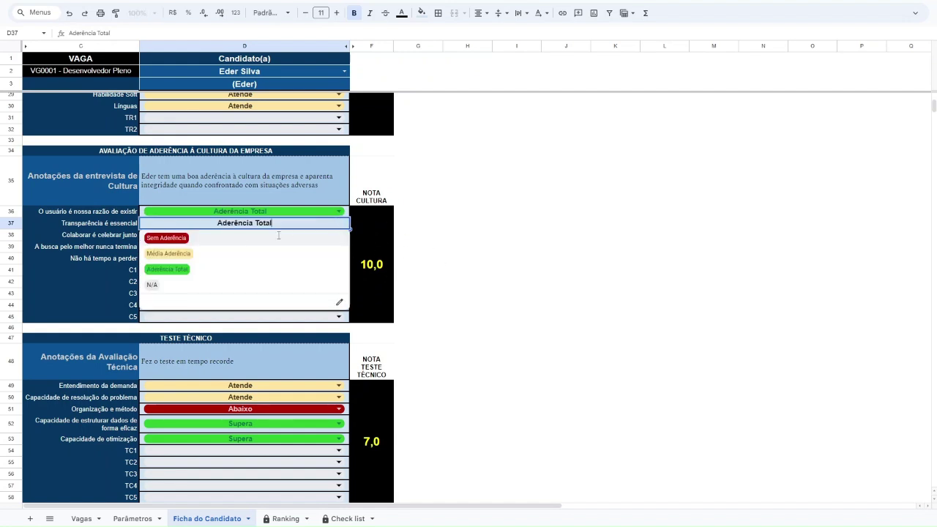
{"action": "left_click", "coordinate": [601, 327]}
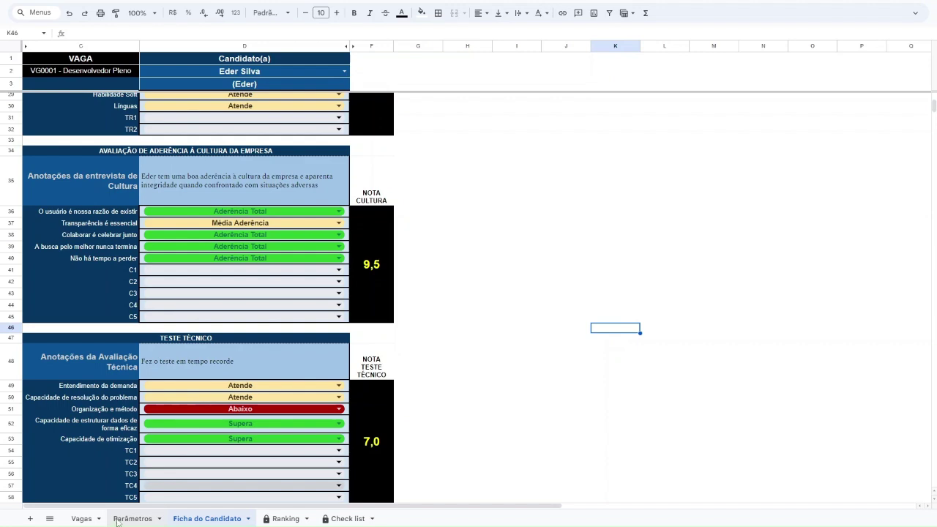
Compare the VG0001 weights in Parâmetros with the candidate's culture and Teste Técnico ratings in Ficha do Candidato.
{"action": "left_click", "coordinate": [117, 520]}
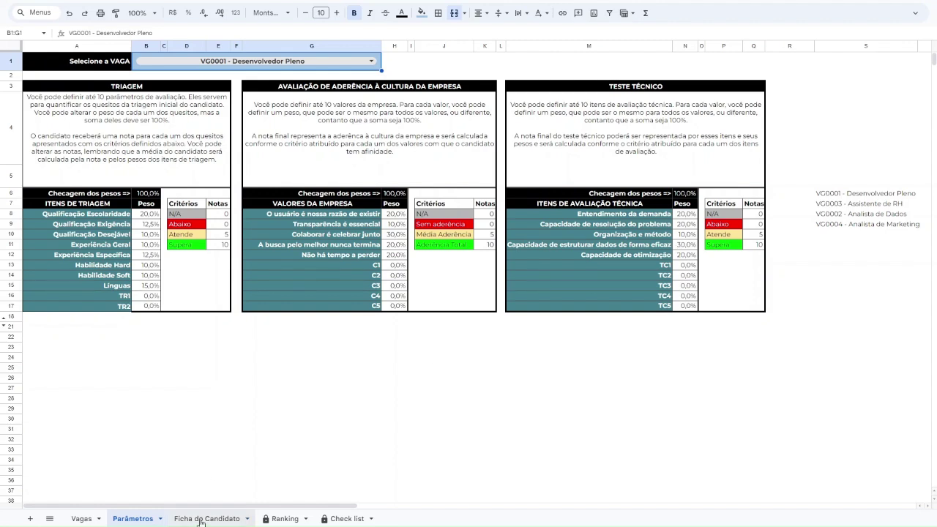
{"action": "key", "text": "ctrl+shift+Page_Down"}
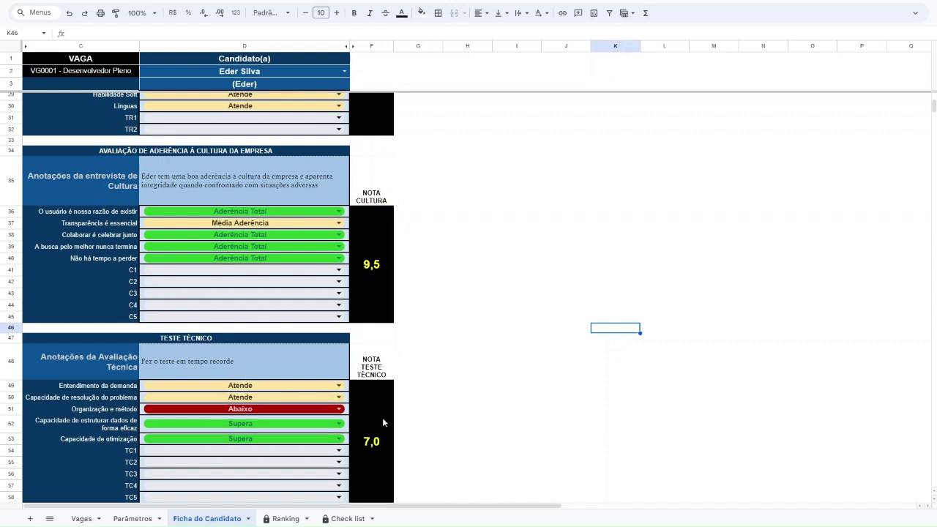
{"action": "left_click", "coordinate": [491, 445]}
{"action": "scroll", "coordinate": [453, 395], "scroll_direction": "down", "scroll_amount": 2}
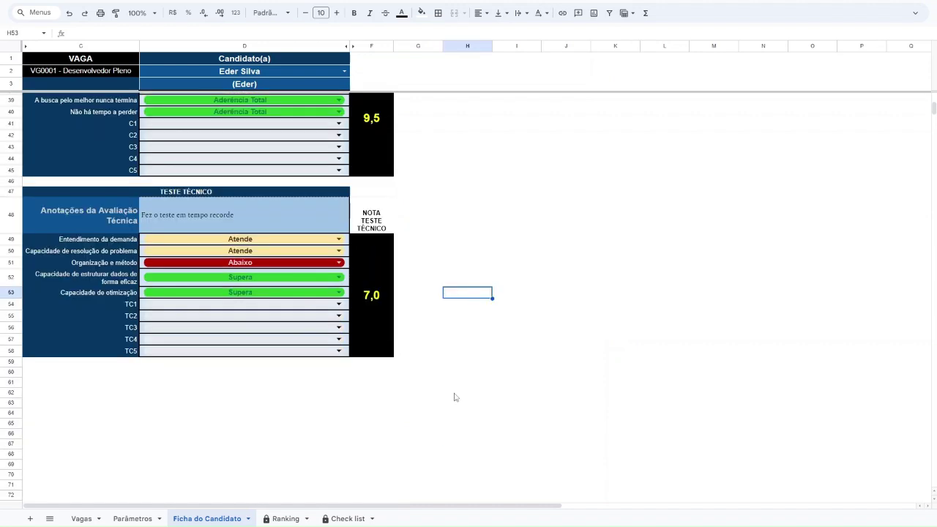
{"action": "scroll", "coordinate": [454, 398], "scroll_direction": "up", "scroll_amount": 7}
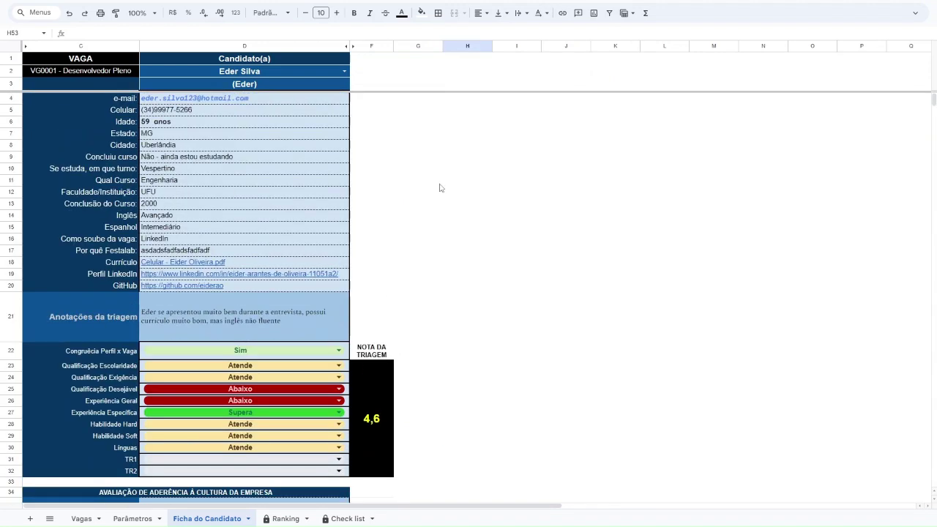
Load the third listed VG0001 candidate's record and look over the screening and evaluation sections.
{"action": "left_click", "coordinate": [344, 71]}
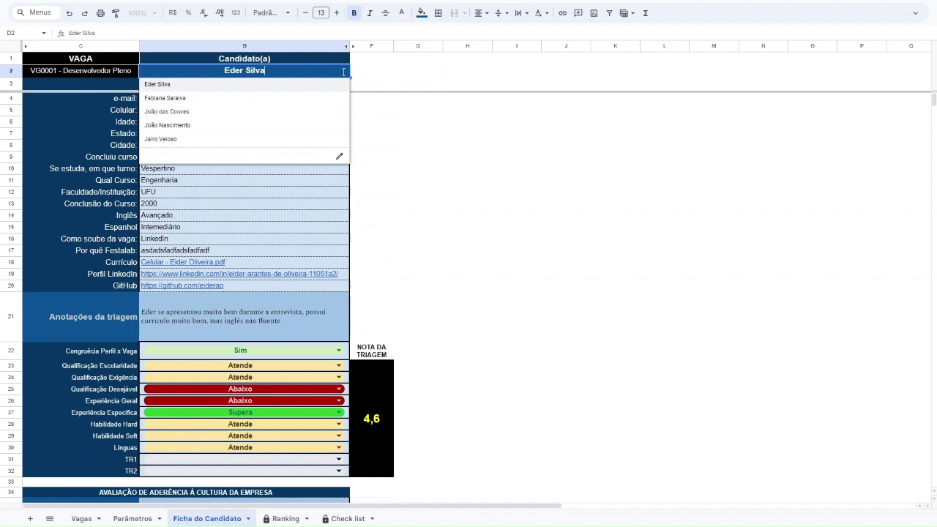
{"action": "left_click", "coordinate": [167, 111]}
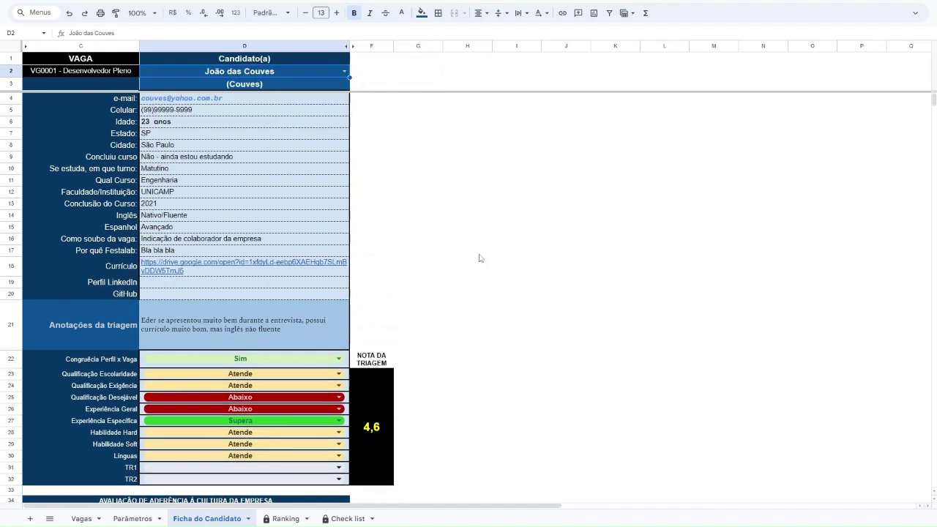
{"action": "scroll", "coordinate": [487, 414], "scroll_direction": "down", "scroll_amount": 3}
{"action": "scroll", "coordinate": [439, 307], "scroll_direction": "up", "scroll_amount": 3}
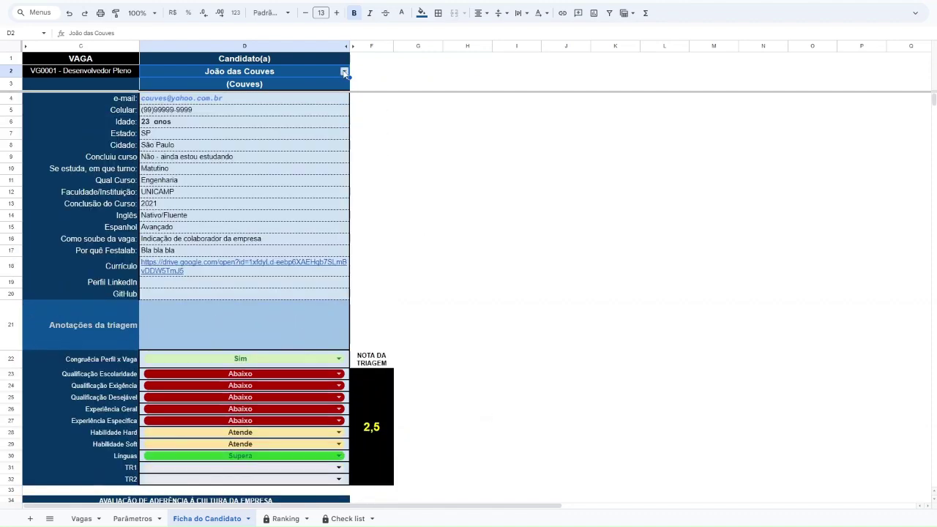
Load the fourth listed VG0001 candidate's record and review the screening, culture adherence and Teste Técnico ratings.
{"action": "double_click", "coordinate": [290, 74]}
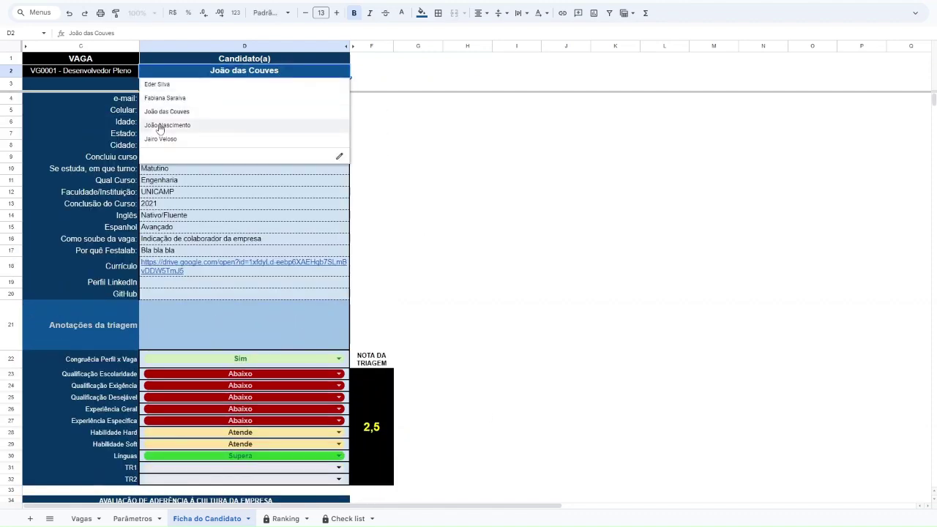
{"action": "key", "text": "Return"}
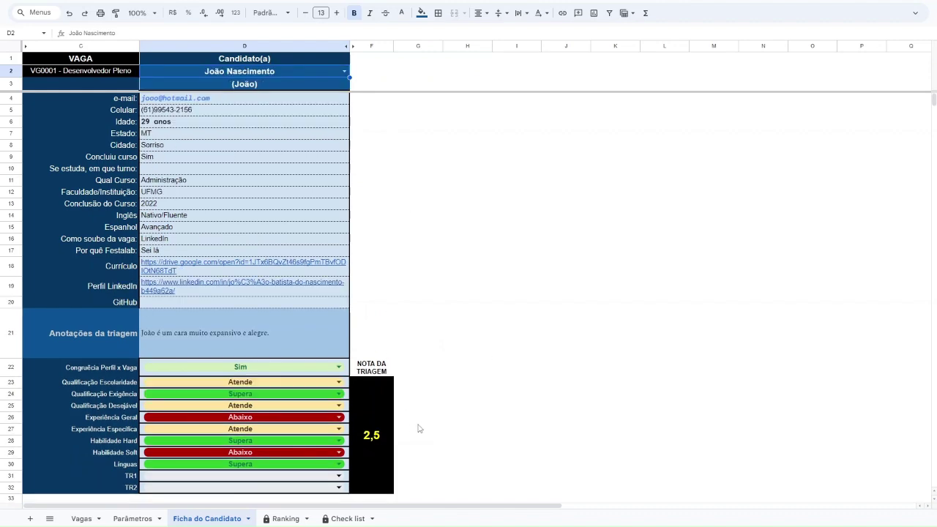
{"action": "scroll", "coordinate": [419, 428], "scroll_direction": "down", "scroll_amount": 2}
{"action": "scroll", "coordinate": [420, 429], "scroll_direction": "down", "scroll_amount": 5}
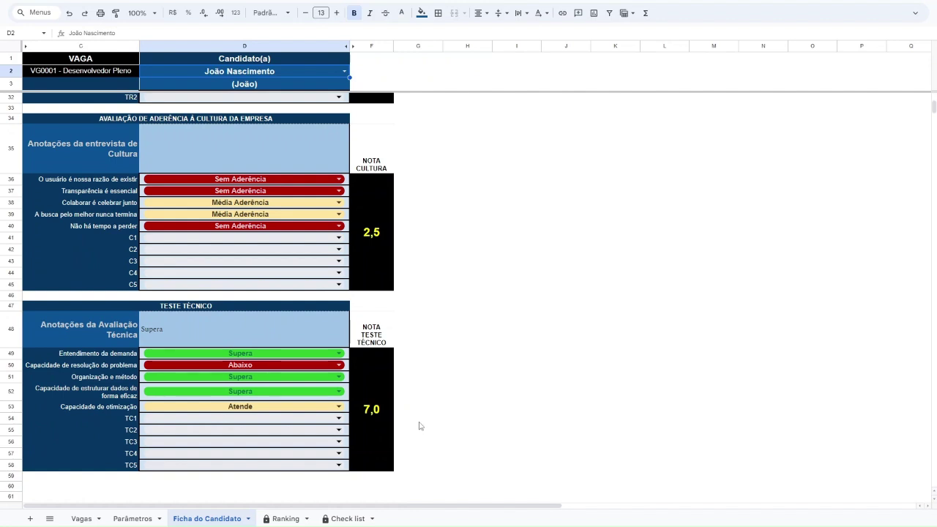
{"action": "scroll", "coordinate": [422, 423], "scroll_direction": "up", "scroll_amount": 4}
{"action": "scroll", "coordinate": [422, 423], "scroll_direction": "up", "scroll_amount": 3}
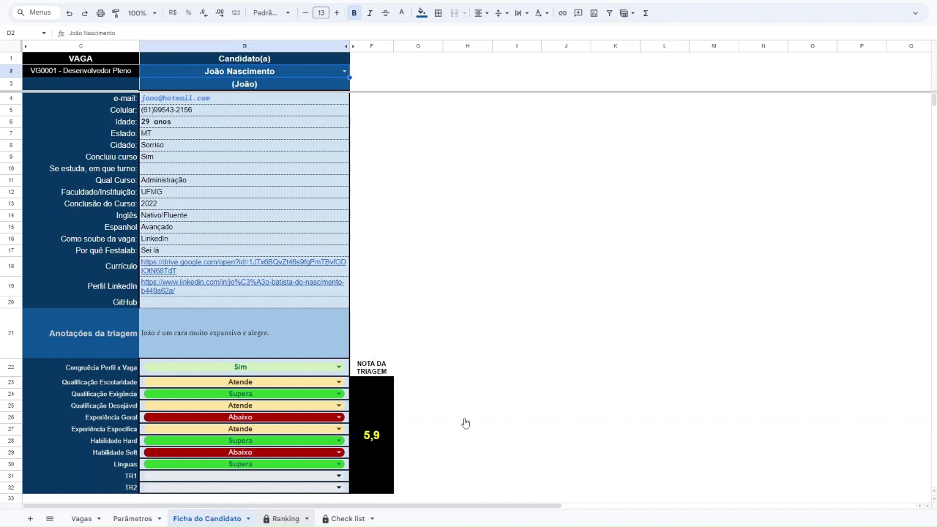
Examine the VG0001 Ranking table and chart, and compare them with the loaded candidate's section scores in Ficha do Candidato.
{"action": "left_click", "coordinate": [285, 520]}
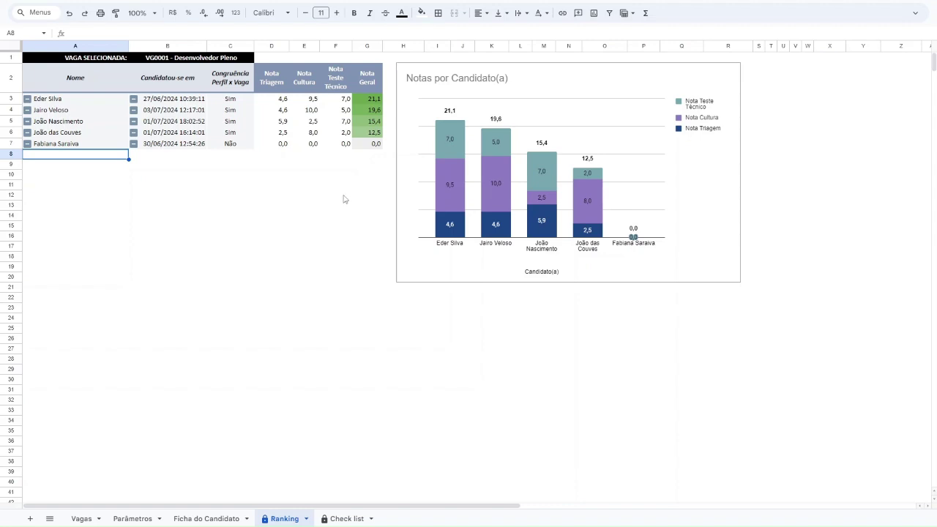
{"action": "left_click", "coordinate": [167, 205]}
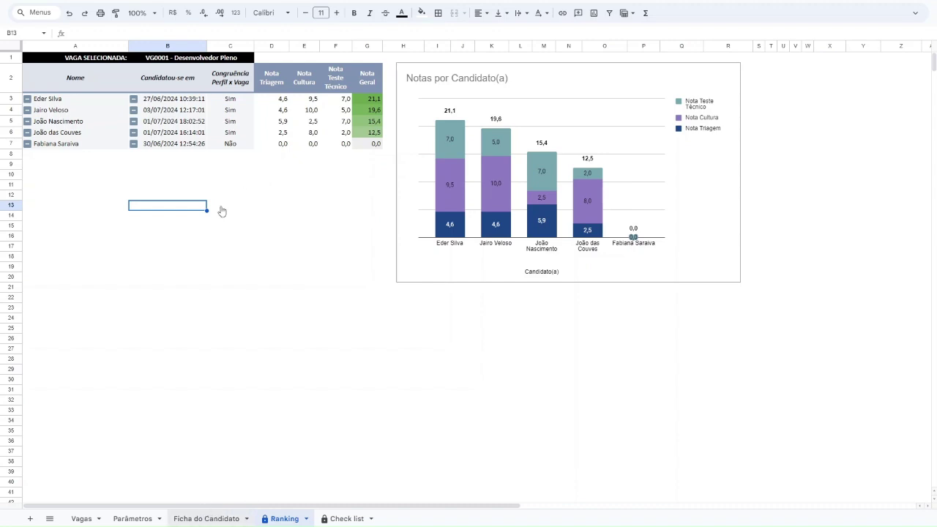
{"action": "key", "text": "ctrl+shift+Page_Up"}
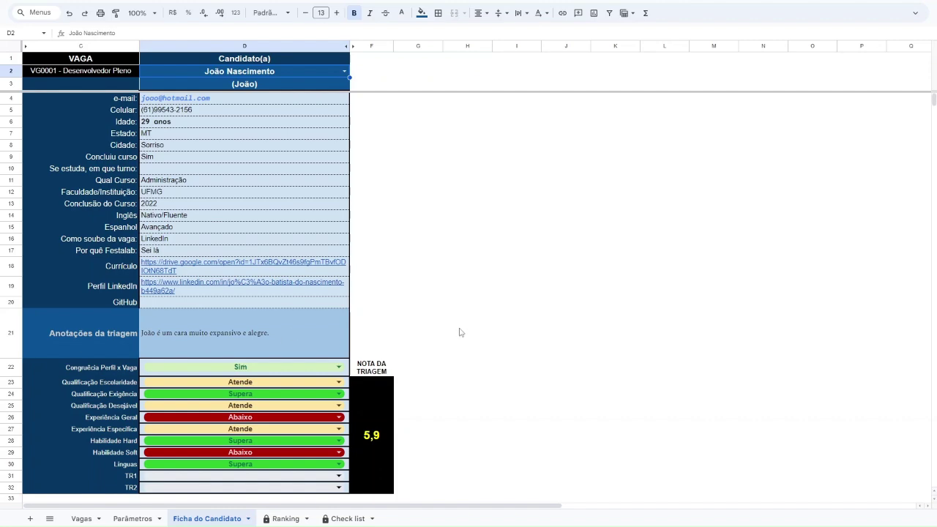
{"action": "scroll", "coordinate": [459, 333], "scroll_direction": "down", "scroll_amount": 3}
{"action": "scroll", "coordinate": [320, 456], "scroll_direction": "down", "scroll_amount": 3}
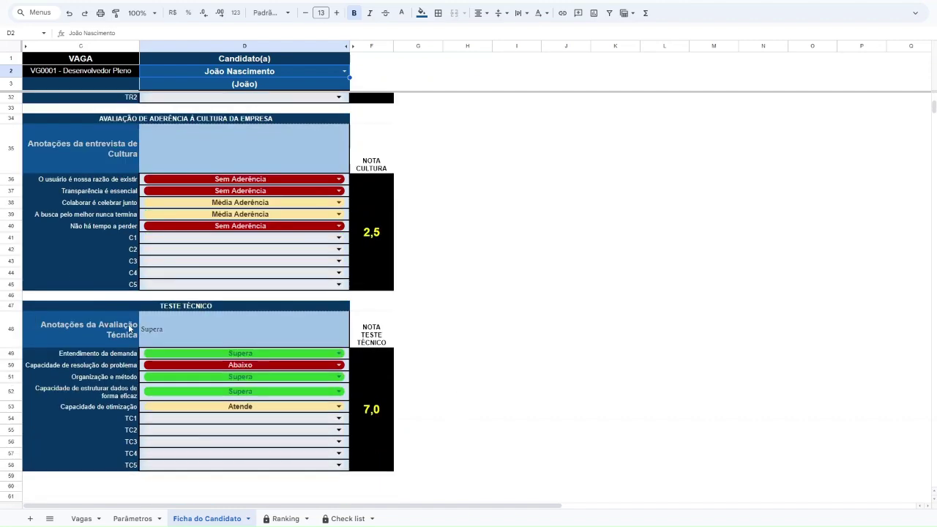
{"action": "scroll", "coordinate": [459, 364], "scroll_direction": "up", "scroll_amount": 5}
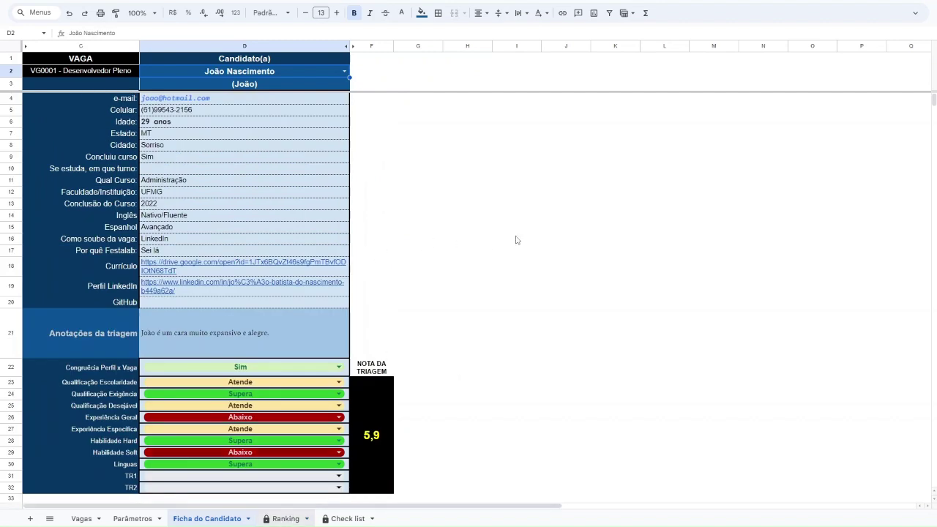
{"action": "key", "text": "ctrl+Page_Down"}
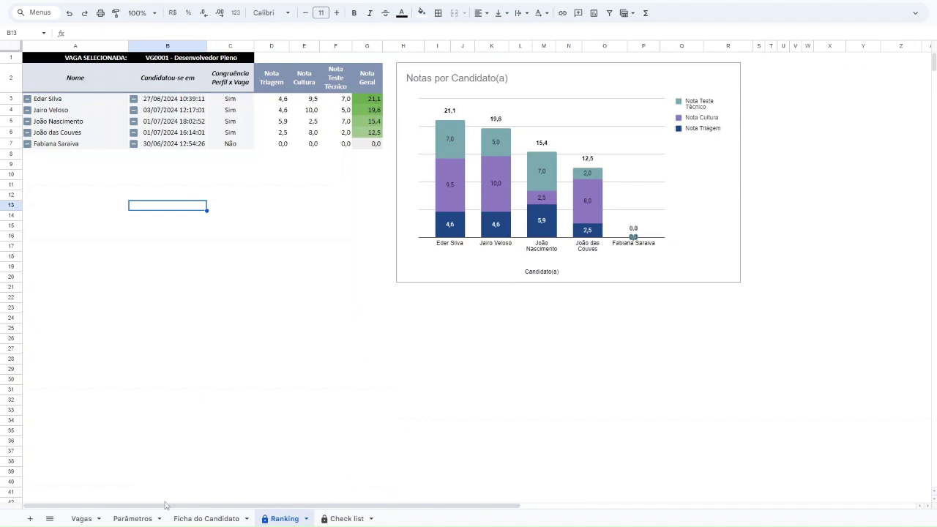
Set the vacancy in Parâmetros to VG0002 - Analista de Dados and view its Ranking and Check list sheets.
{"action": "left_click", "coordinate": [122, 518]}
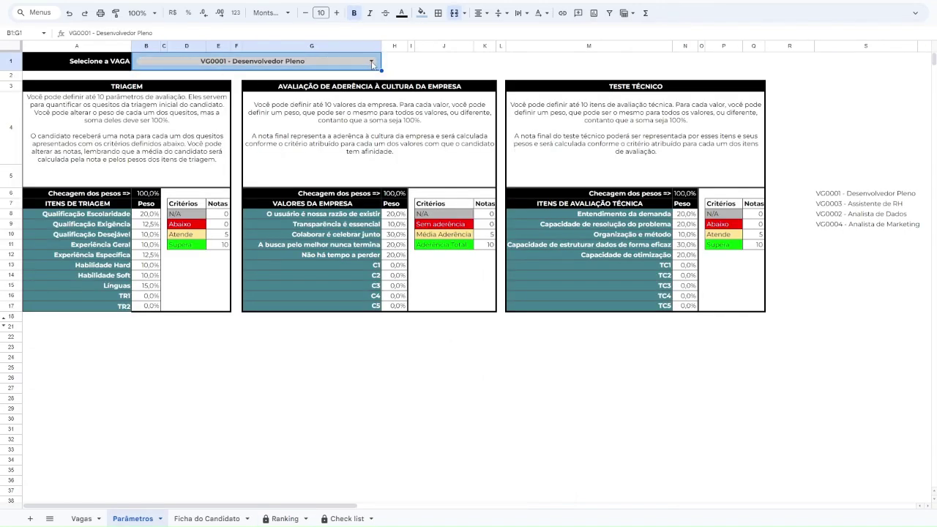
{"action": "left_click", "coordinate": [372, 61]}
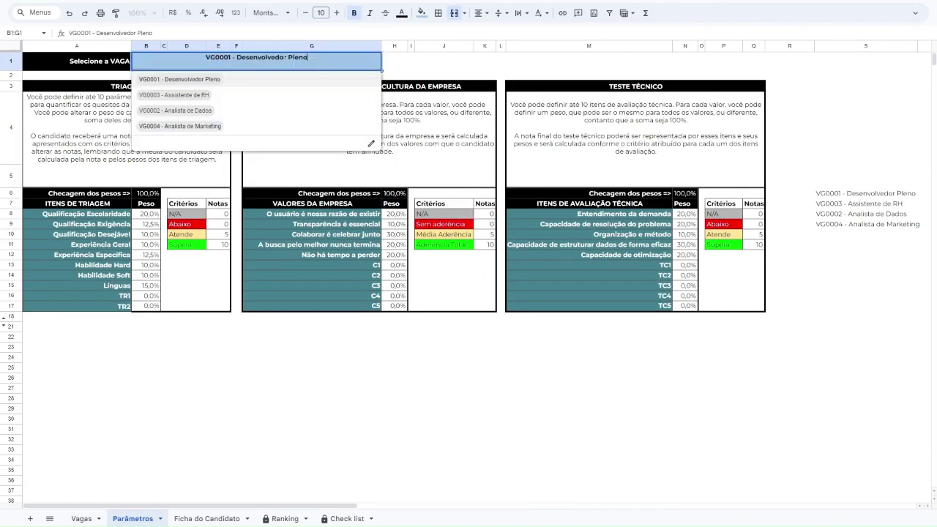
{"action": "left_click", "coordinate": [177, 115]}
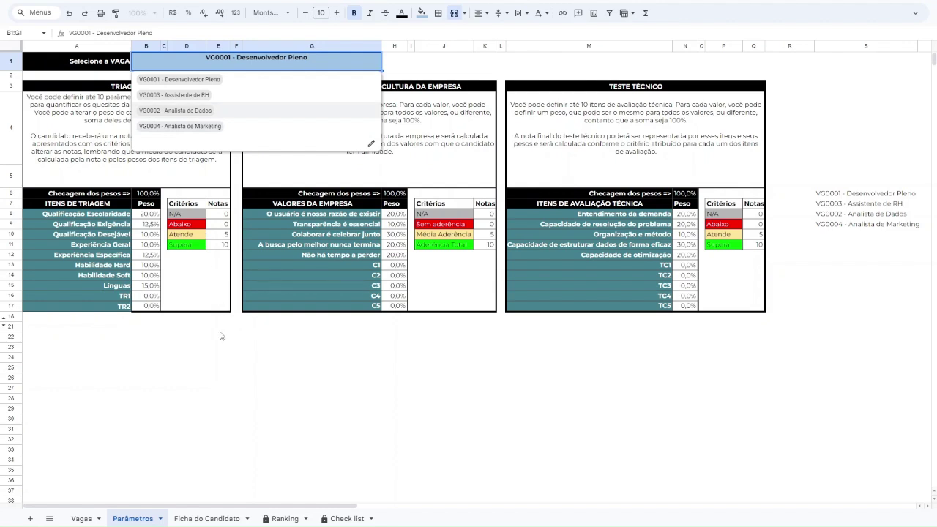
{"action": "left_click", "coordinate": [278, 520]}
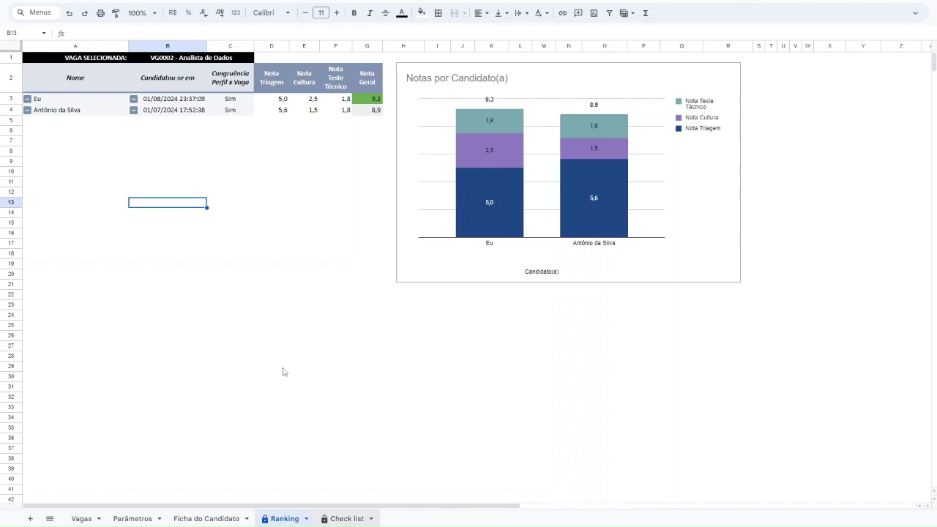
{"action": "key", "text": "ctrl+shift+Page_Down"}
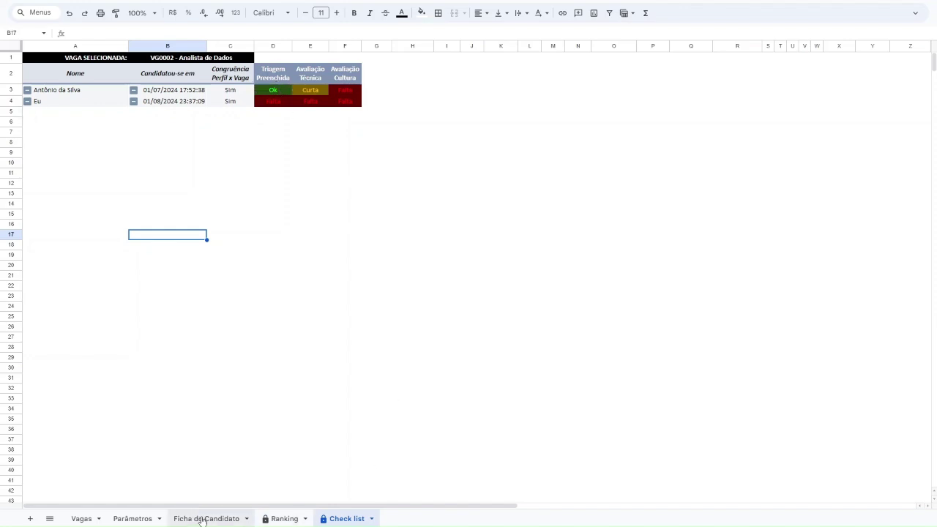
Load the first listed VG0002 candidate in Ficha do Candidato.
{"action": "left_click", "coordinate": [63, 92]}
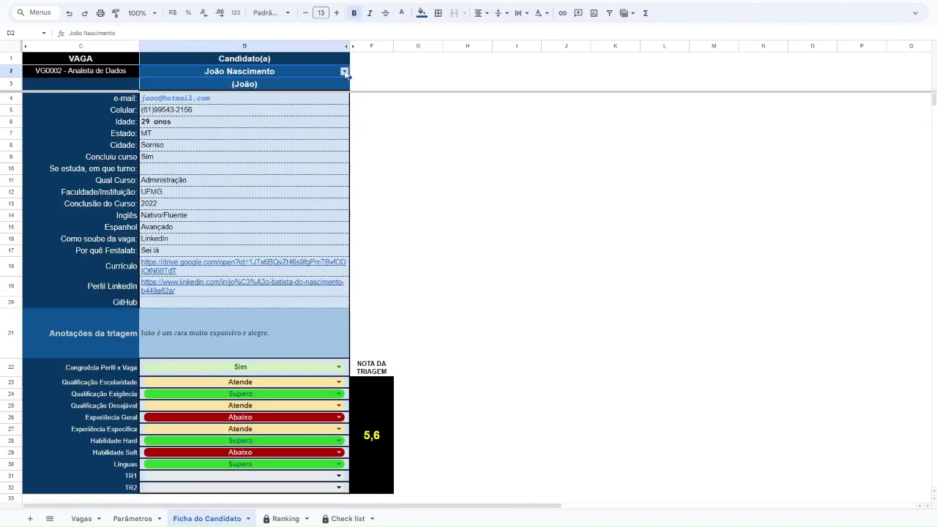
{"action": "left_click", "coordinate": [346, 72]}
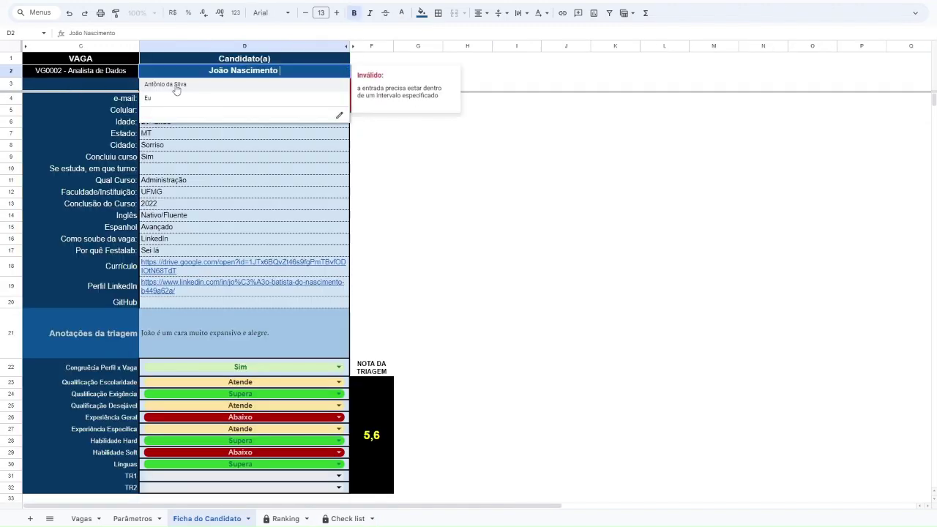
{"action": "key", "text": "Down"}
{"action": "key", "text": "Return"}
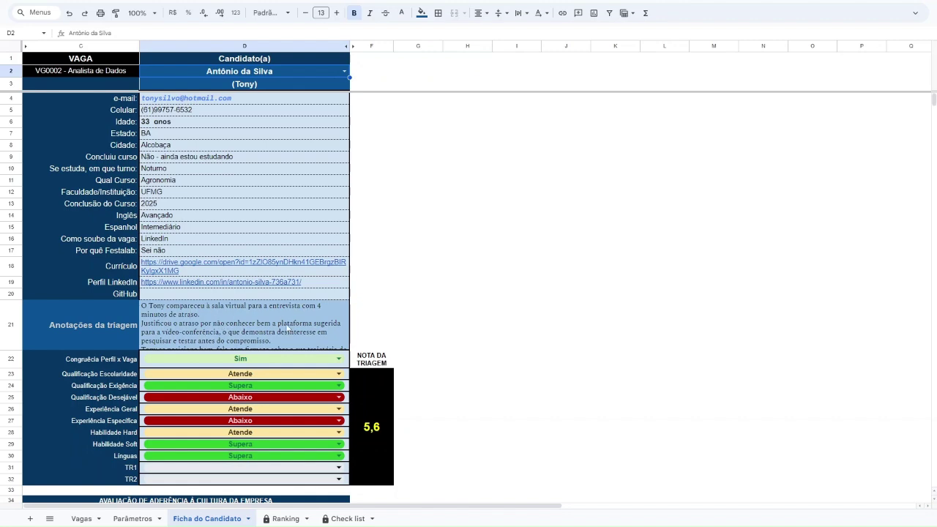
Examine the candidate's Anotações da triagem text and the screening, culture and Teste Técnico sections for missing or short notes.
{"action": "scroll", "coordinate": [289, 328], "scroll_direction": "down", "scroll_amount": 5}
{"action": "scroll", "coordinate": [406, 209], "scroll_direction": "up", "scroll_amount": 2}
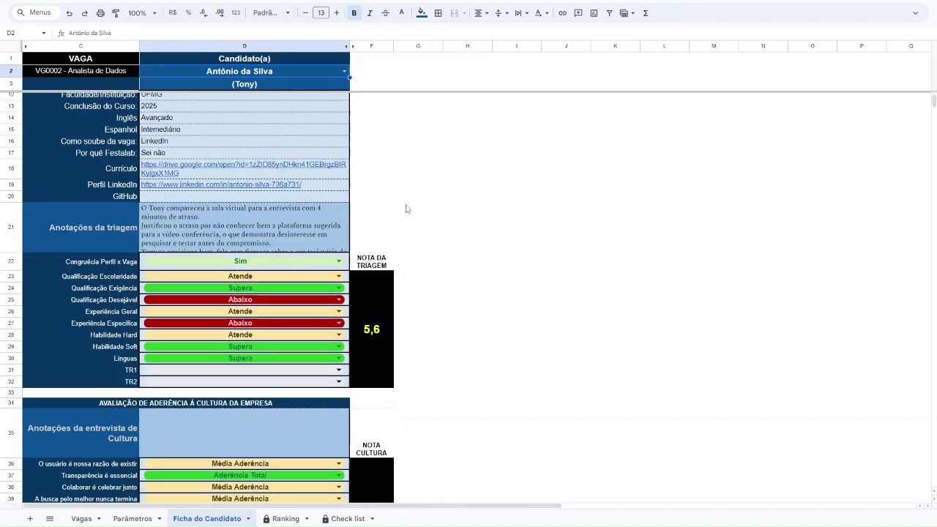
{"action": "scroll", "coordinate": [406, 209], "scroll_direction": "up", "scroll_amount": 3}
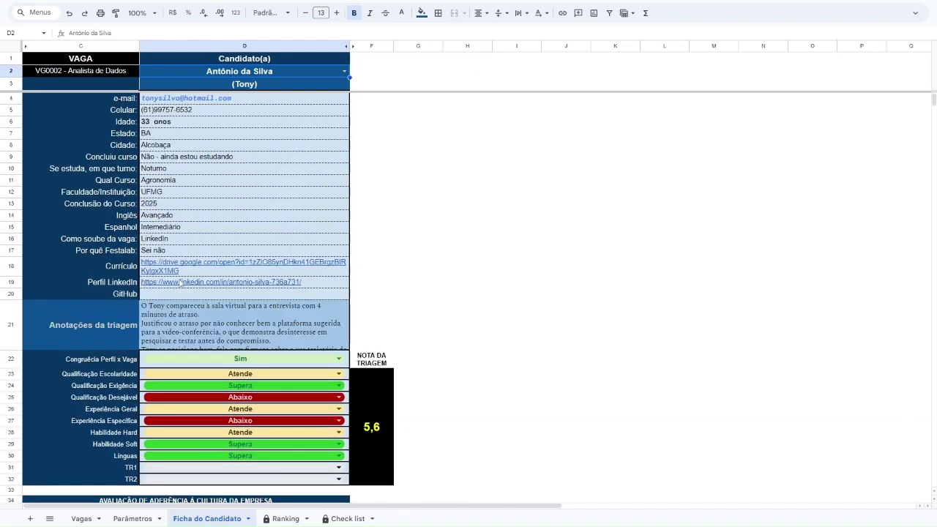
{"action": "left_click", "coordinate": [245, 341]}
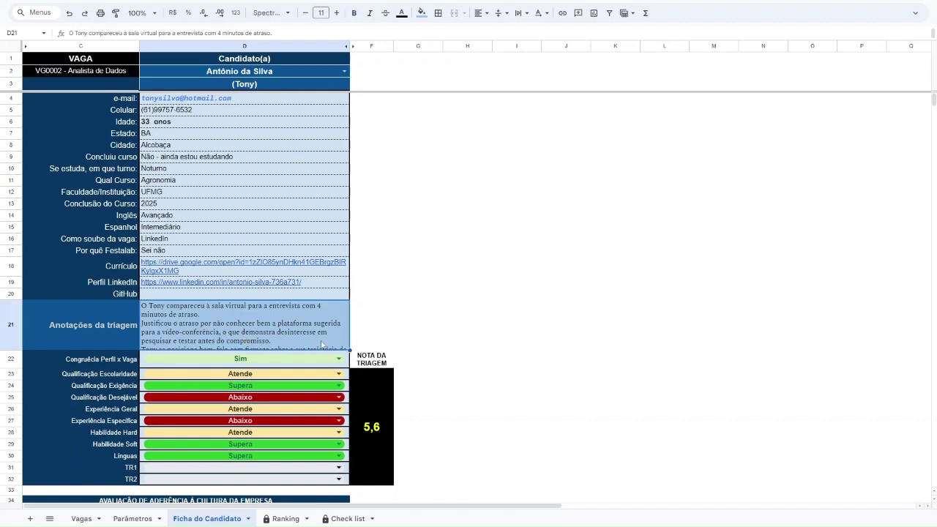
{"action": "left_click", "coordinate": [457, 350]}
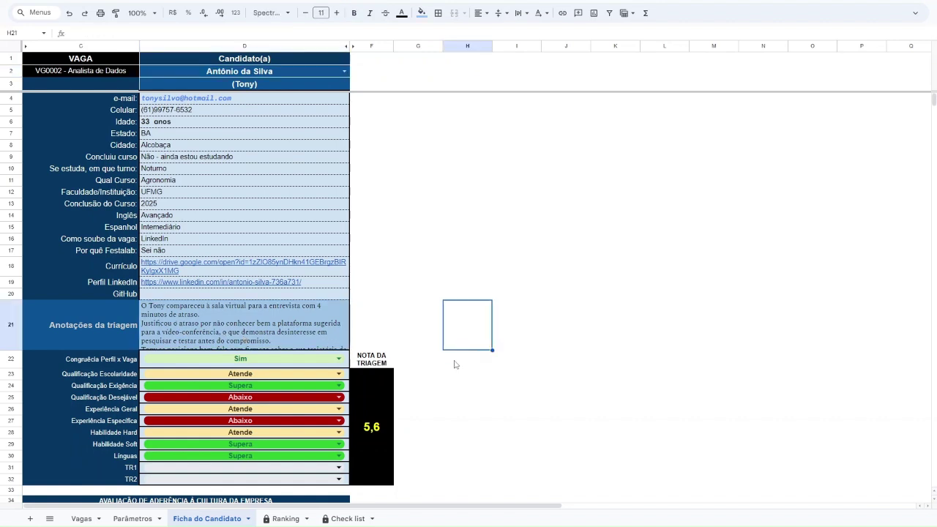
{"action": "scroll", "coordinate": [455, 412], "scroll_direction": "down", "scroll_amount": 5}
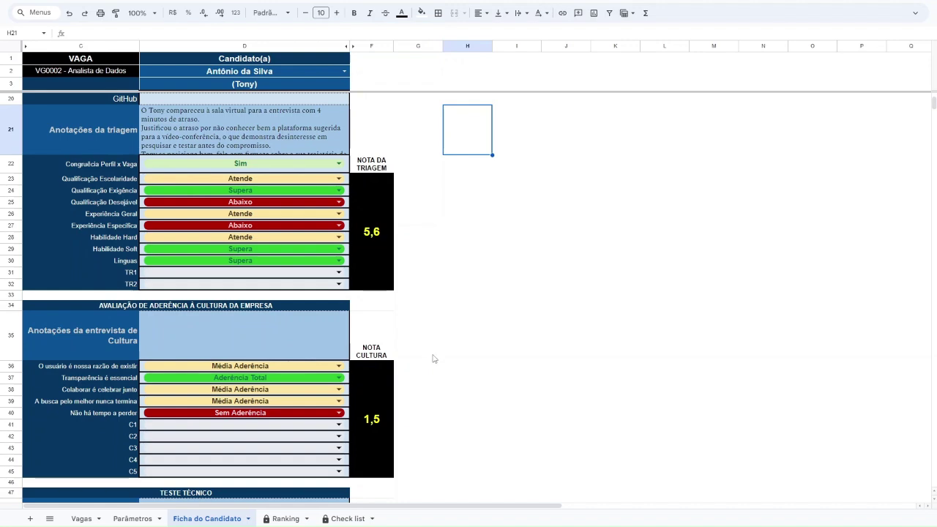
{"action": "scroll", "coordinate": [433, 359], "scroll_direction": "down", "scroll_amount": 5}
{"action": "scroll", "coordinate": [429, 372], "scroll_direction": "up", "scroll_amount": 10}
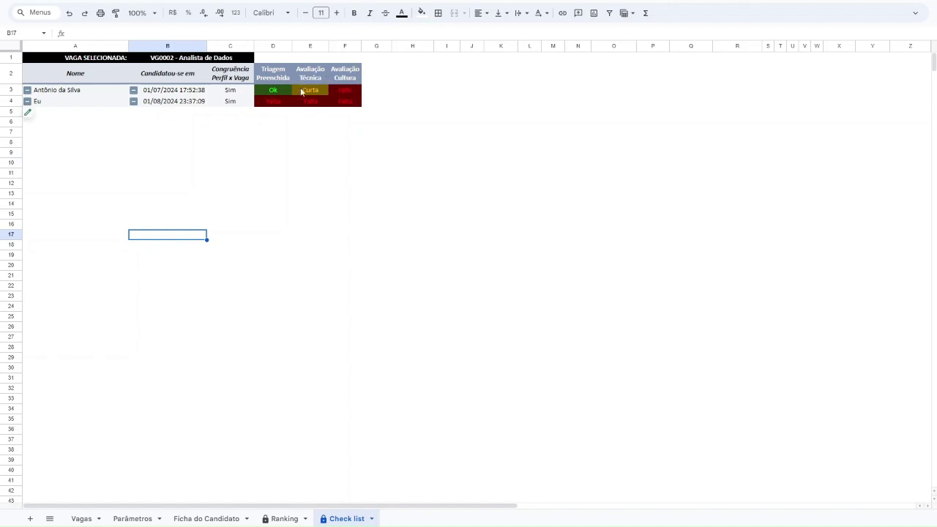
Review the VG0002 entries in Check list, Parâmetros and Ficha do Candidato, ending on the Ranking sheet.
{"action": "left_click", "coordinate": [339, 185]}
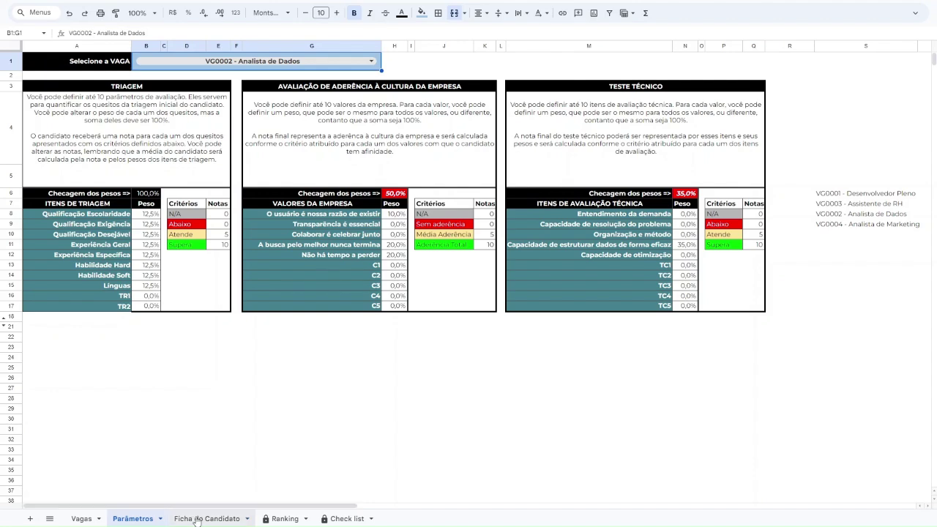
{"action": "left_click", "coordinate": [239, 520]}
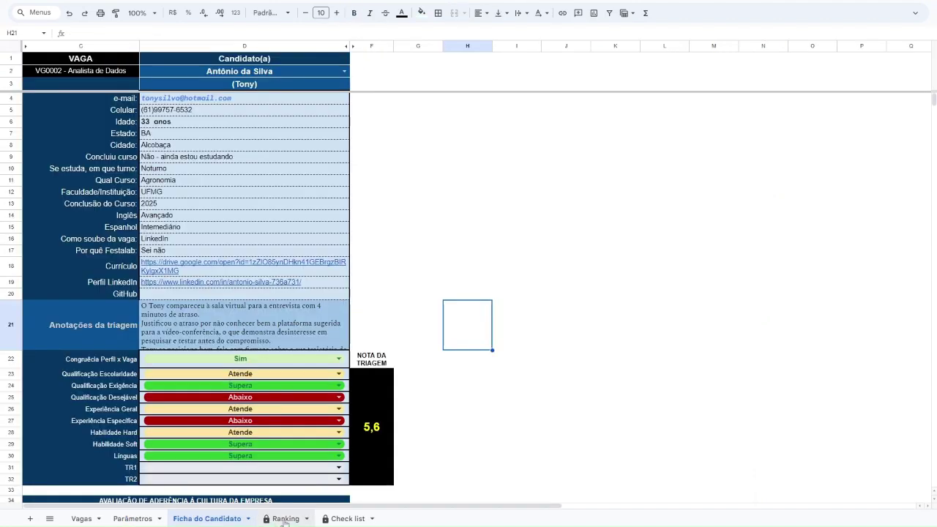
{"action": "left_click", "coordinate": [285, 520]}
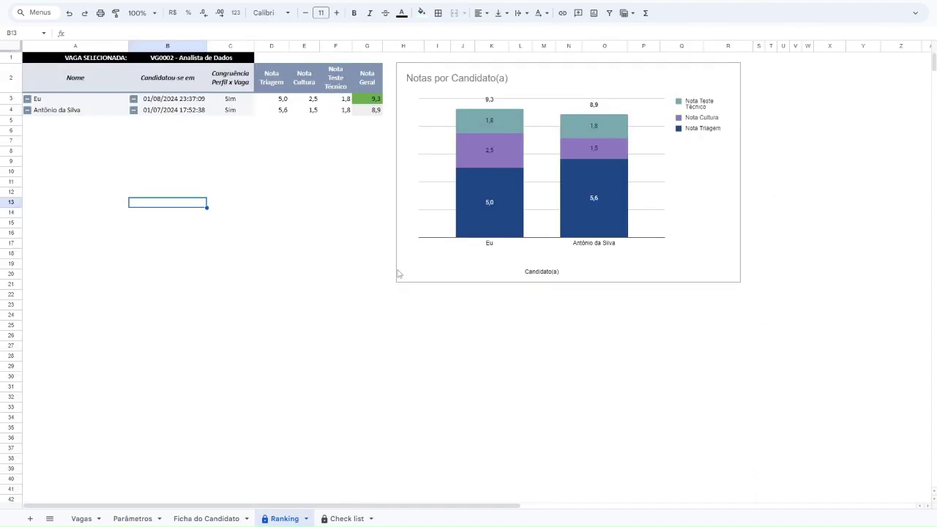